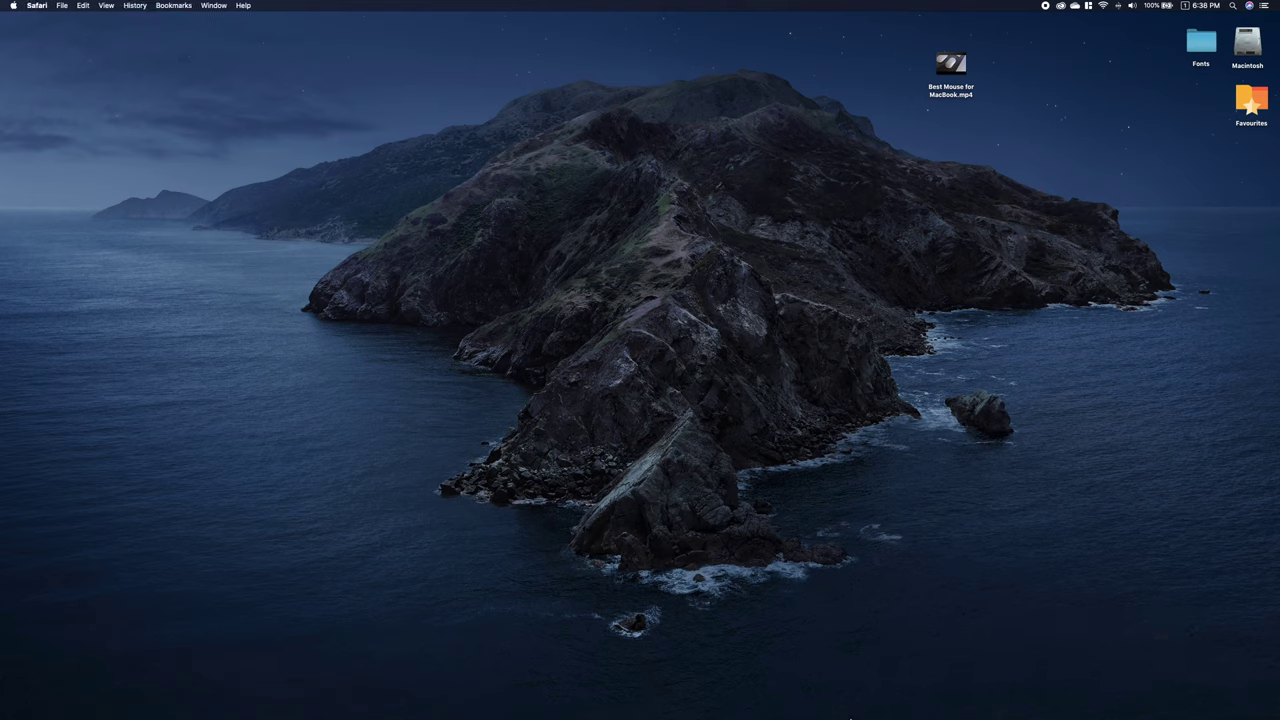
# - Bring up Safari showing the HandBrake 1.3.3 macOS download page on handbrake.fr
pyautogui.moveTo(845, 712)
pyautogui.click(785, 695)
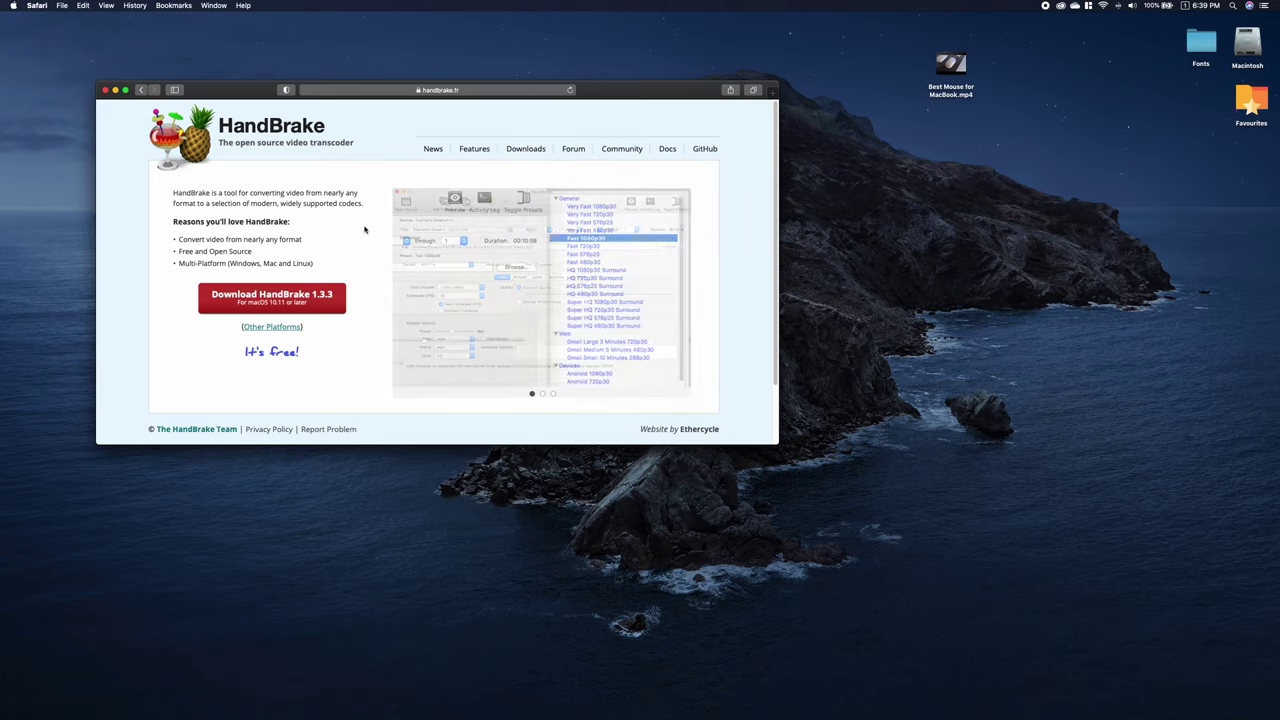
# - Minimize Safari and select Best Mouse for MacBook.mov in Finder's Documents folder to see its details
pyautogui.click(115, 91)
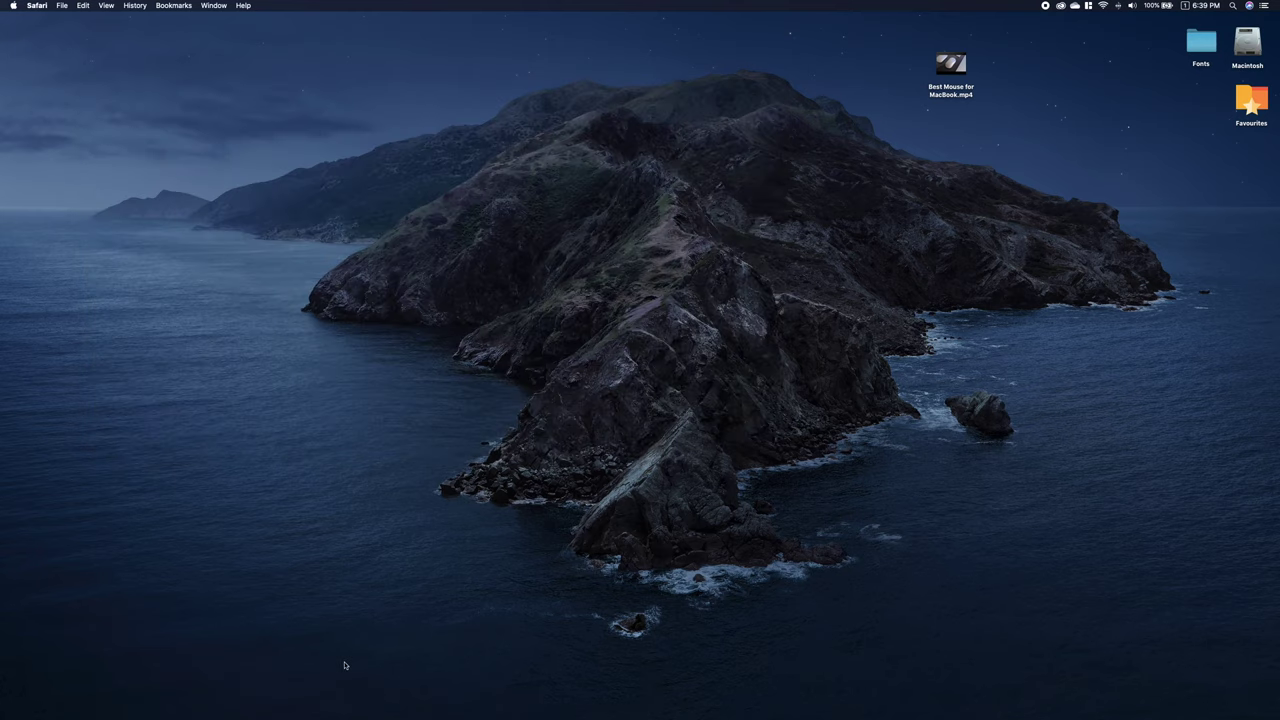
pyautogui.click(322, 708)
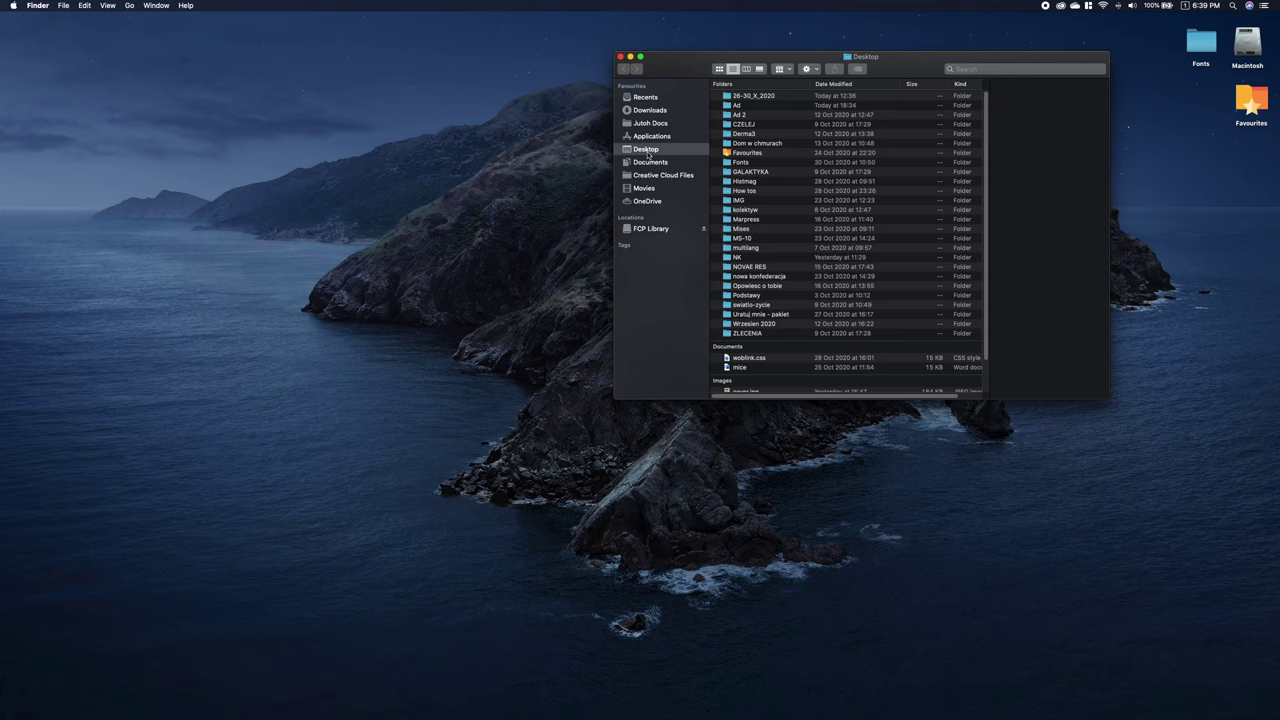
pyautogui.click(650, 161)
pyautogui.moveTo(907, 63); pyautogui.dragTo(431, 77)
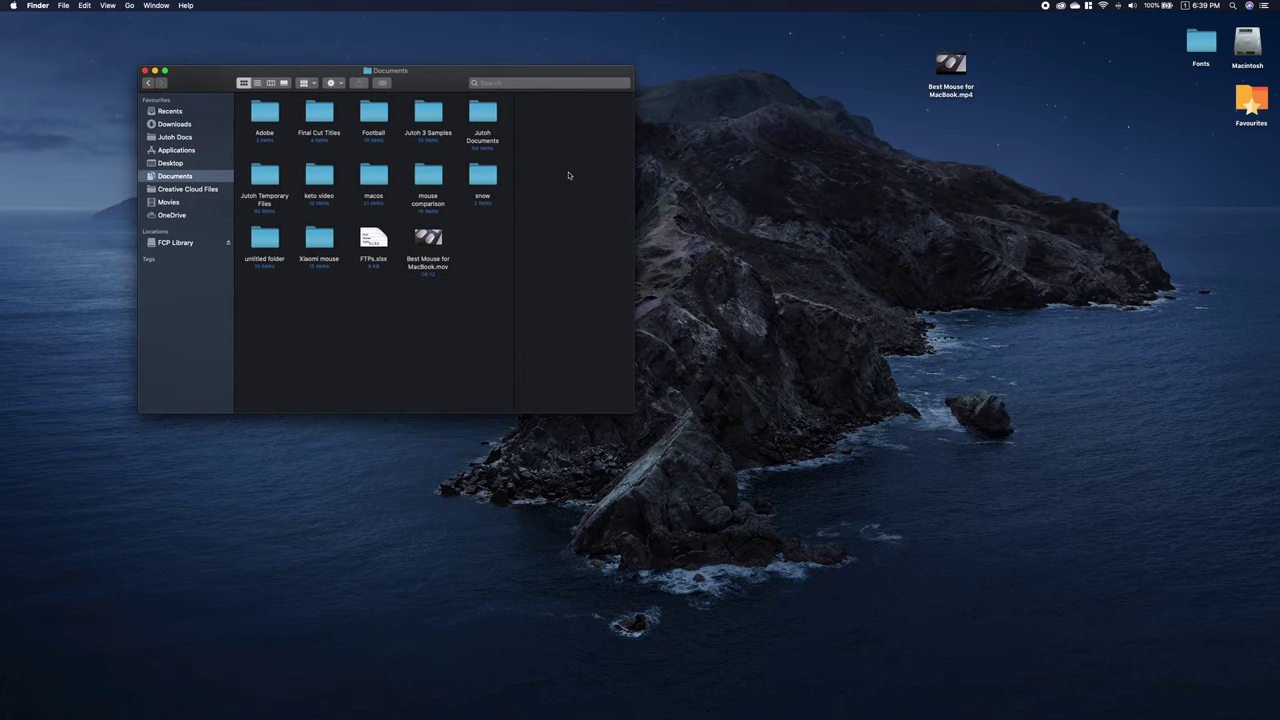
pyautogui.click(424, 244)
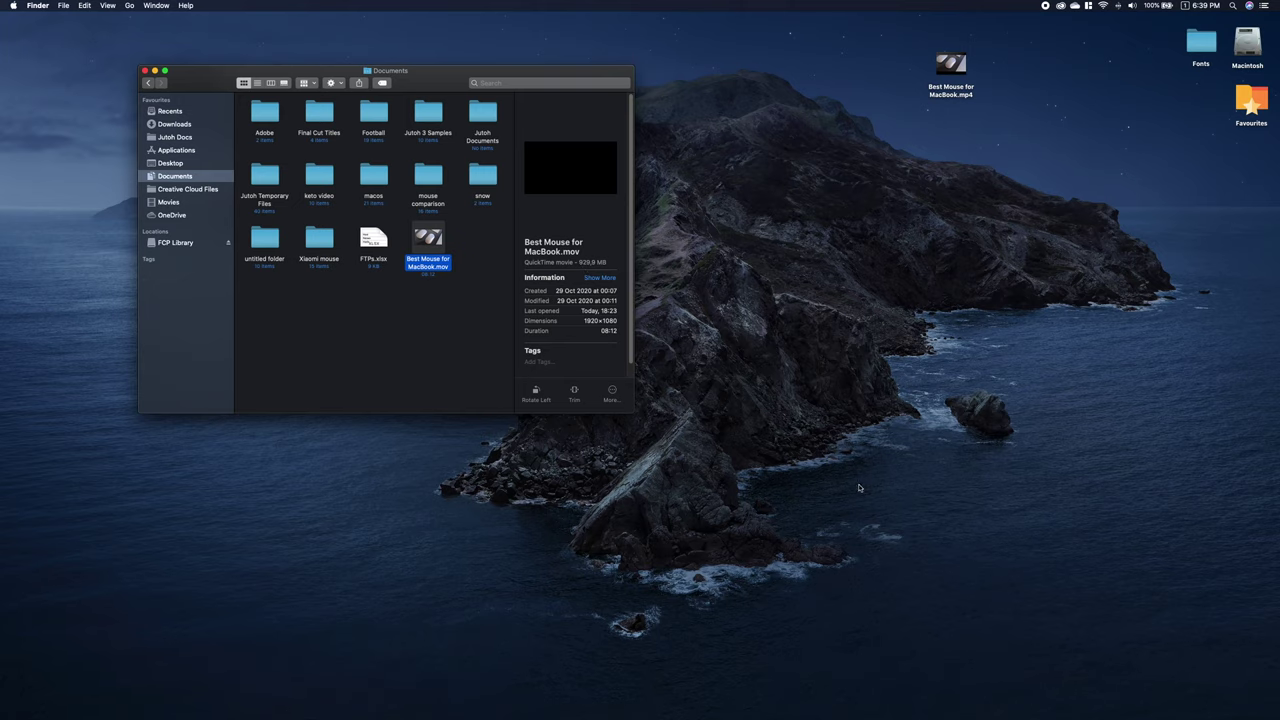
# - Launch HandBrake through Spotlight by searching 'ha'
pyautogui.press('super+space')
pyautogui.write('ha')
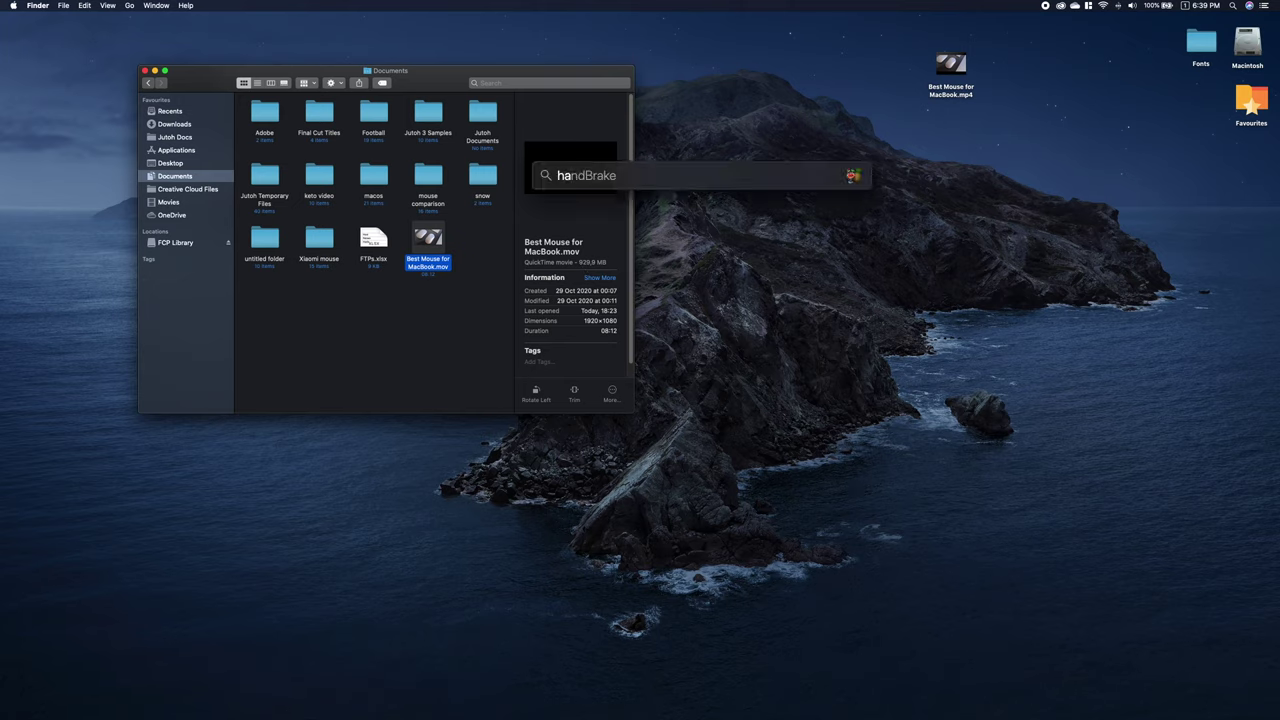
pyautogui.press('Return')
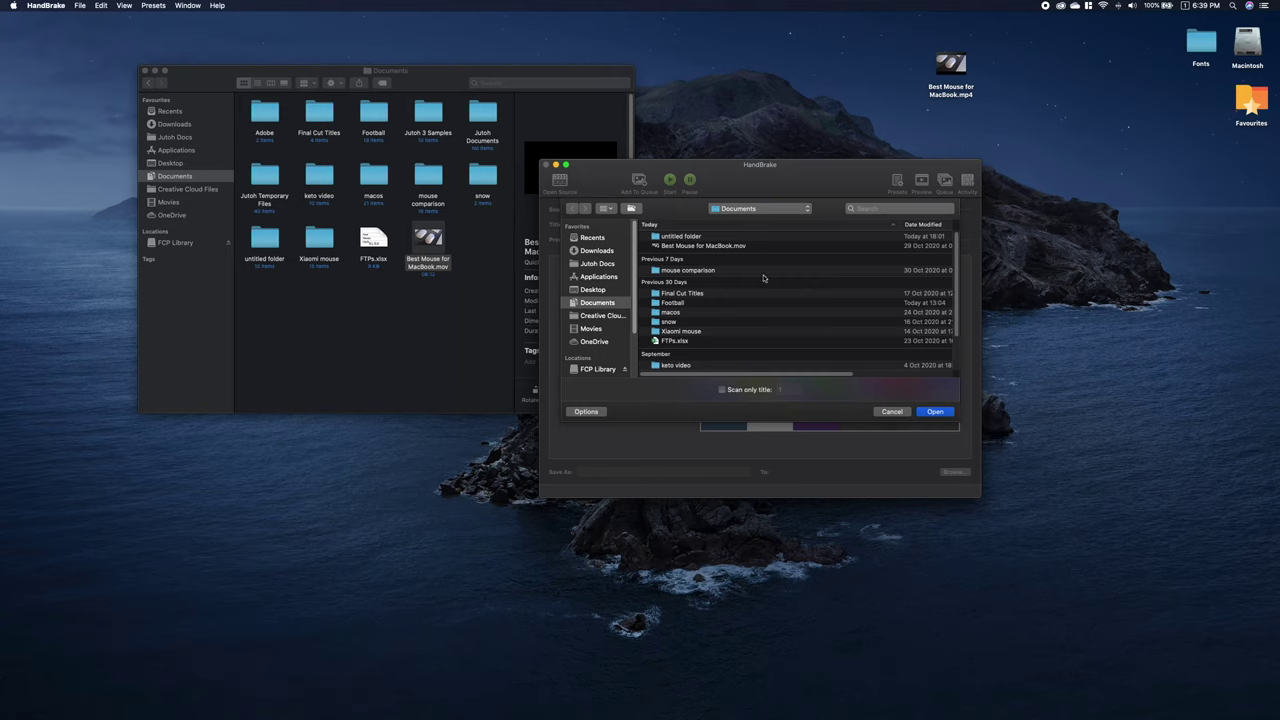
# - Open Best Mouse for MacBook.mov as the source video
pyautogui.click(705, 247)
pyautogui.moveTo(752, 376); pyautogui.dragTo(887, 377)
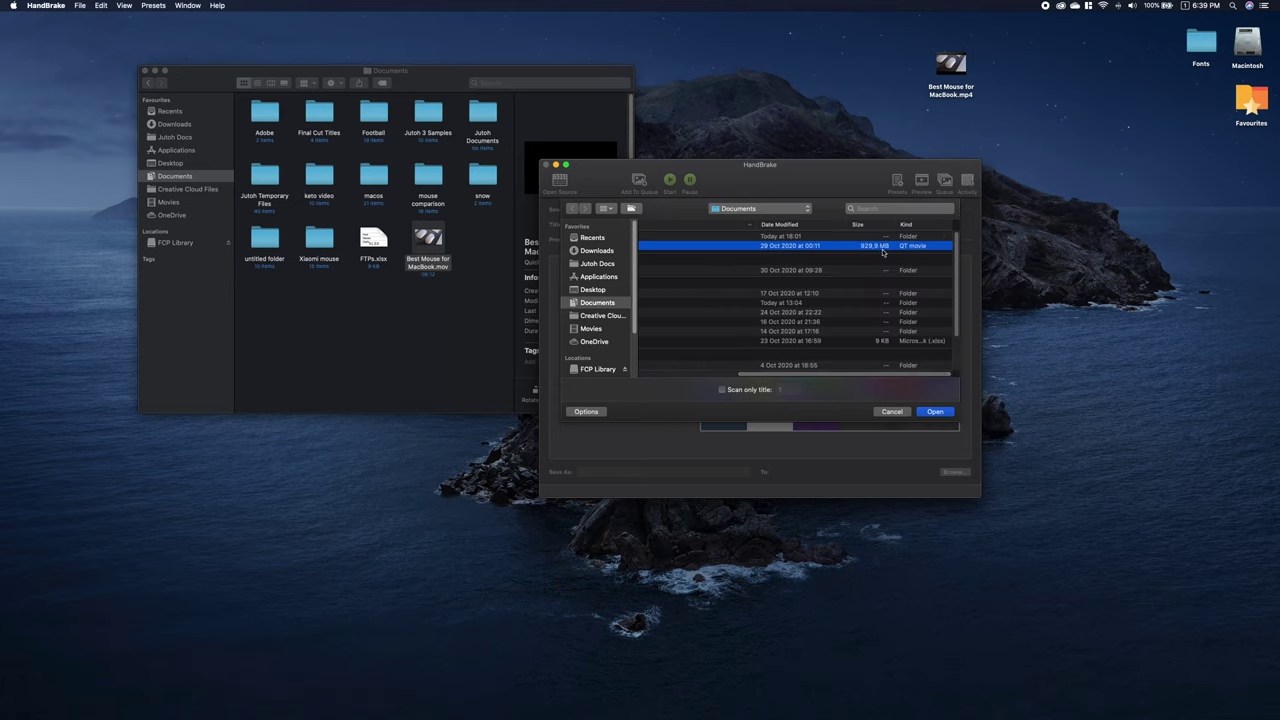
pyautogui.click(935, 412)
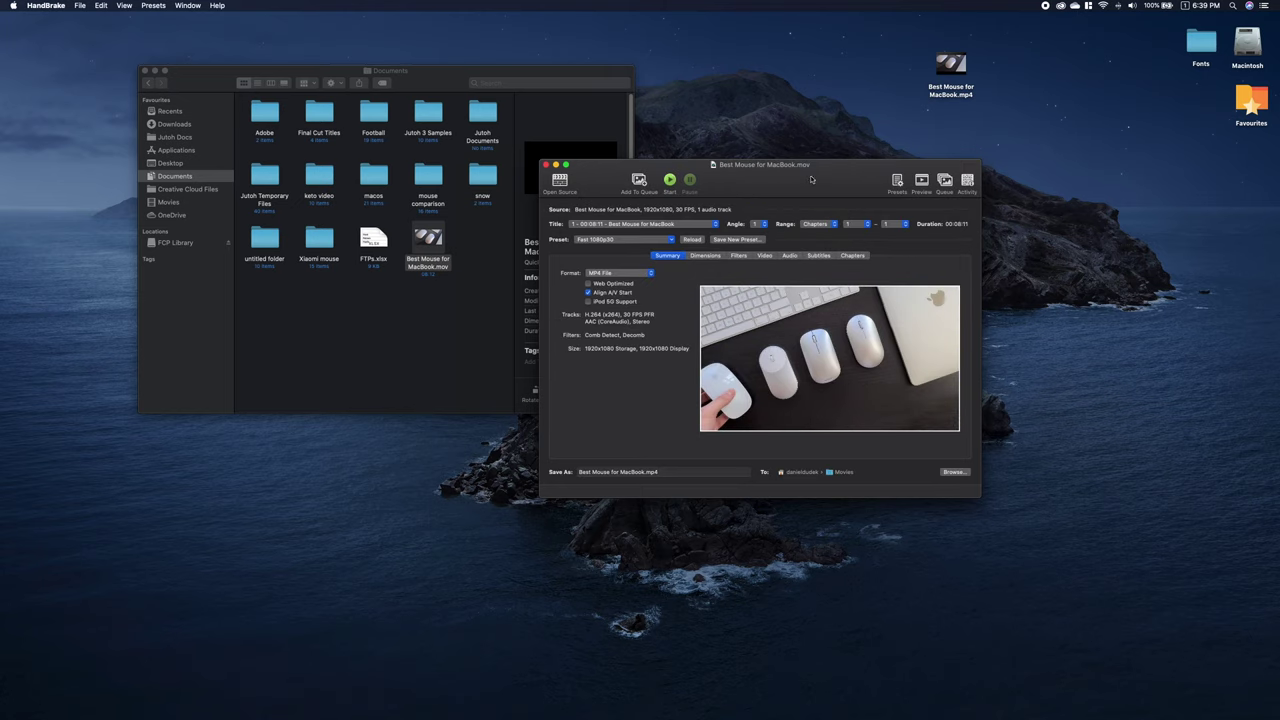
# - Minimize Finder, center HandBrake, and apply the Web preset Vimeo YouTube HQ 1080p60
pyautogui.click(154, 70)
pyautogui.moveTo(694, 145); pyautogui.dragTo(627, 128)
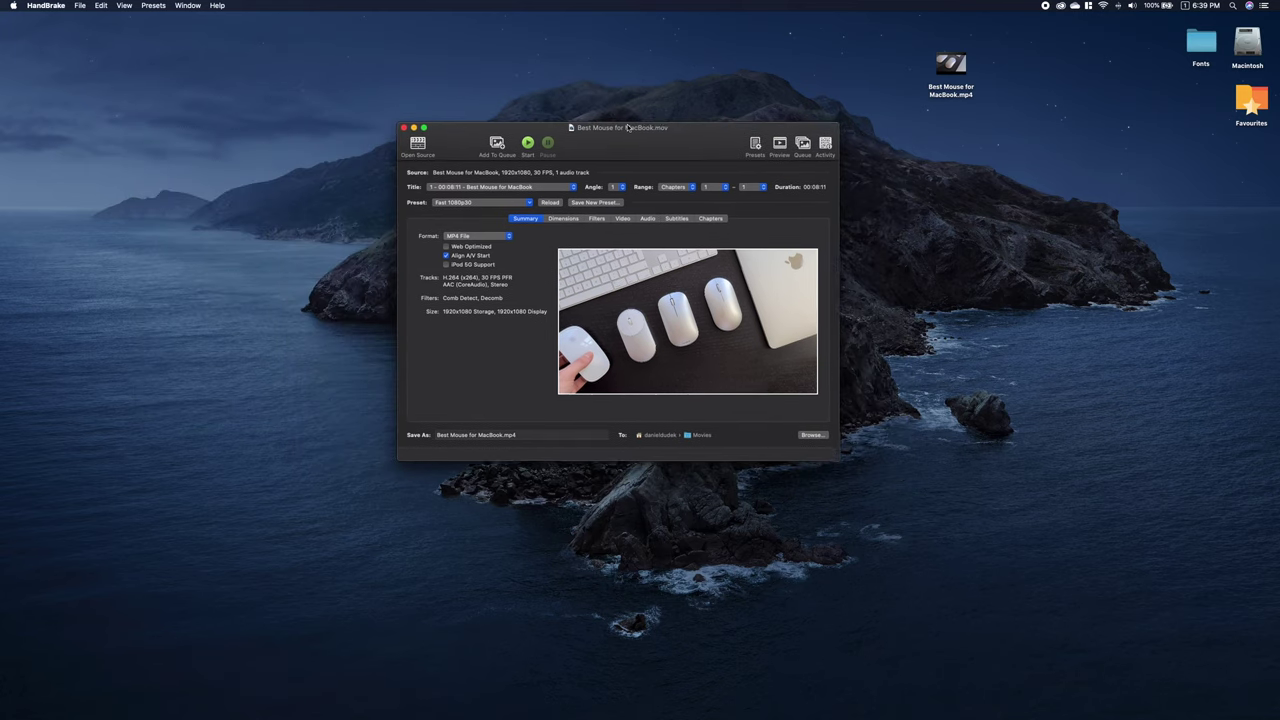
pyautogui.click(513, 207)
pyautogui.moveTo(502, 216)
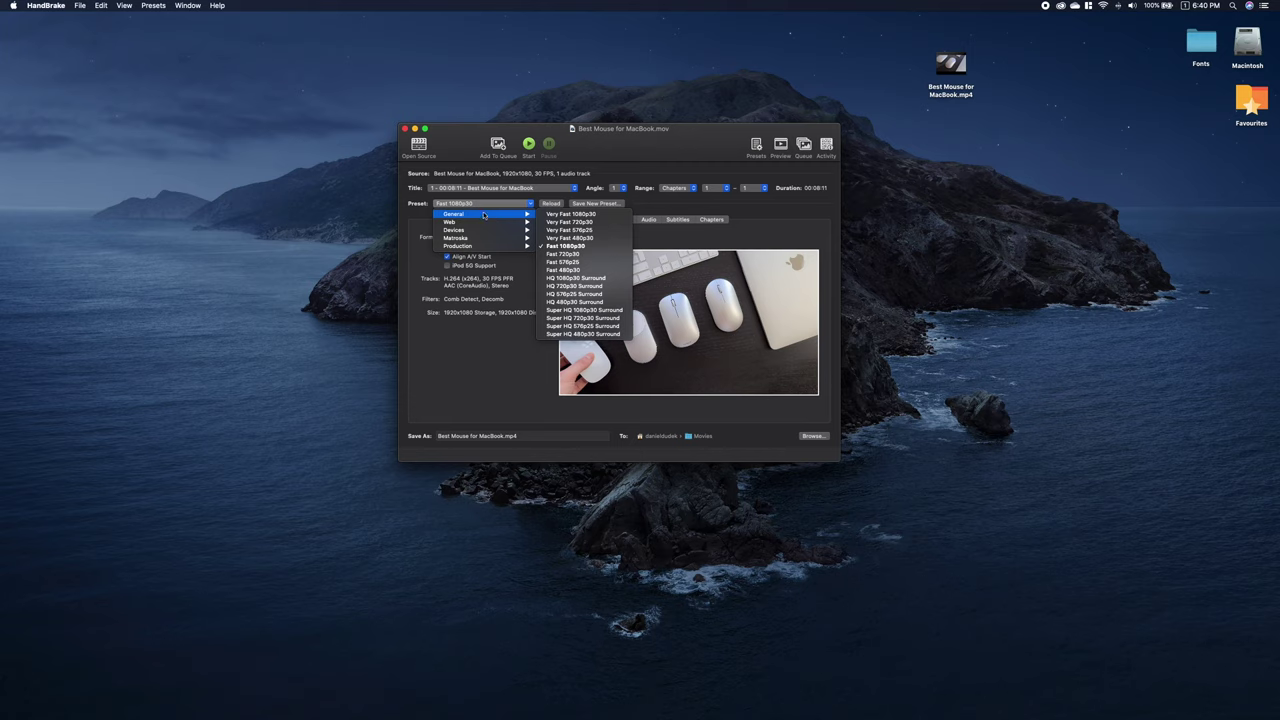
pyautogui.moveTo(449, 222)
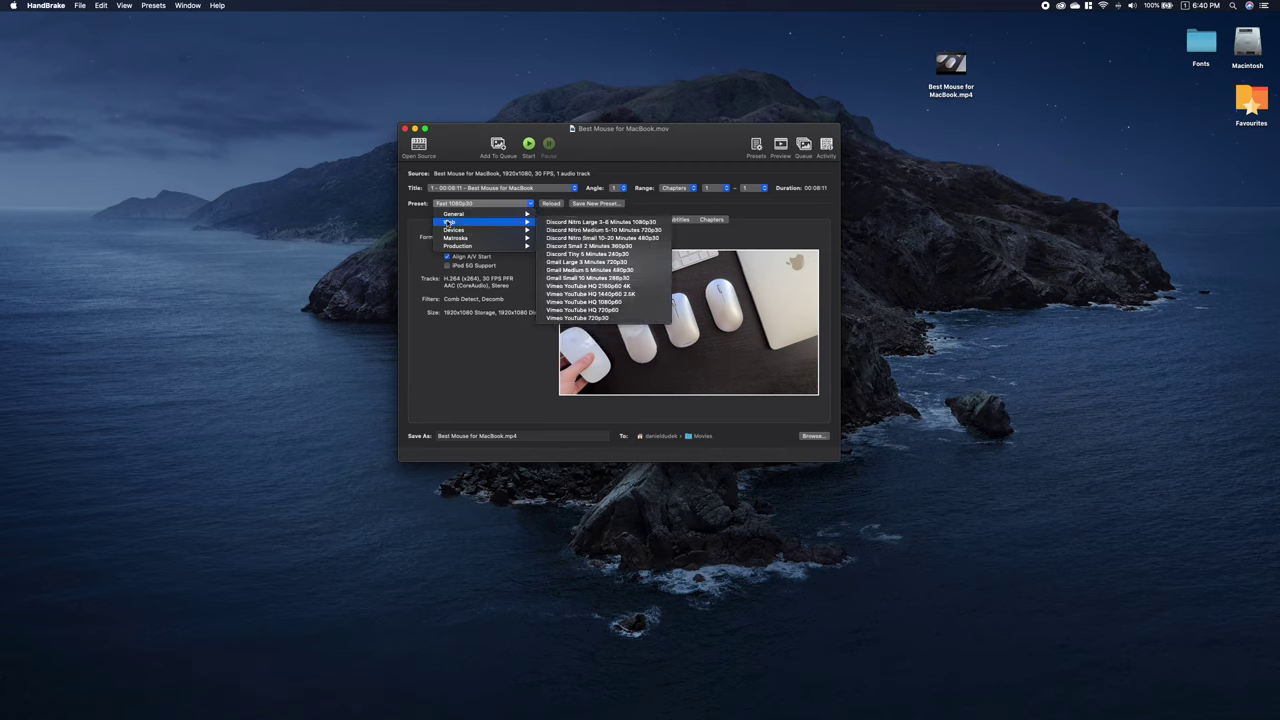
pyautogui.click(618, 303)
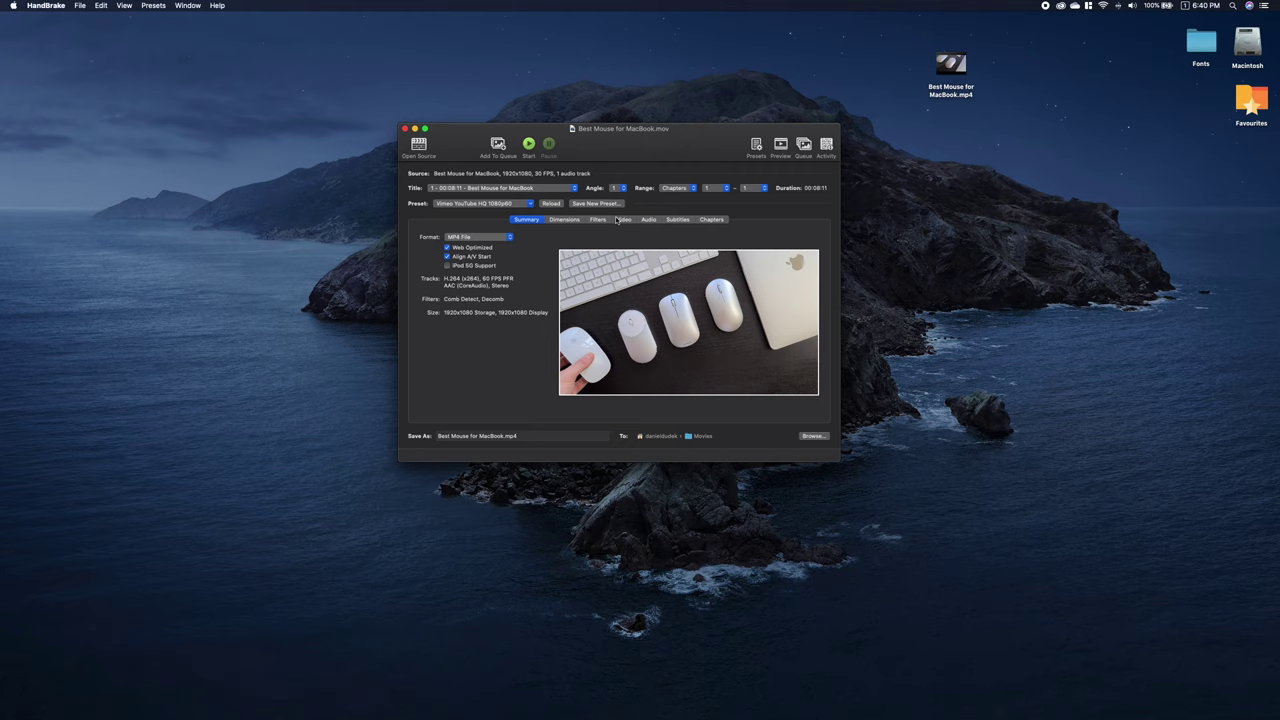
# - Set the video frame rate to 30 FPS, leaving constant quality at RF 20
pyautogui.click(620, 220)
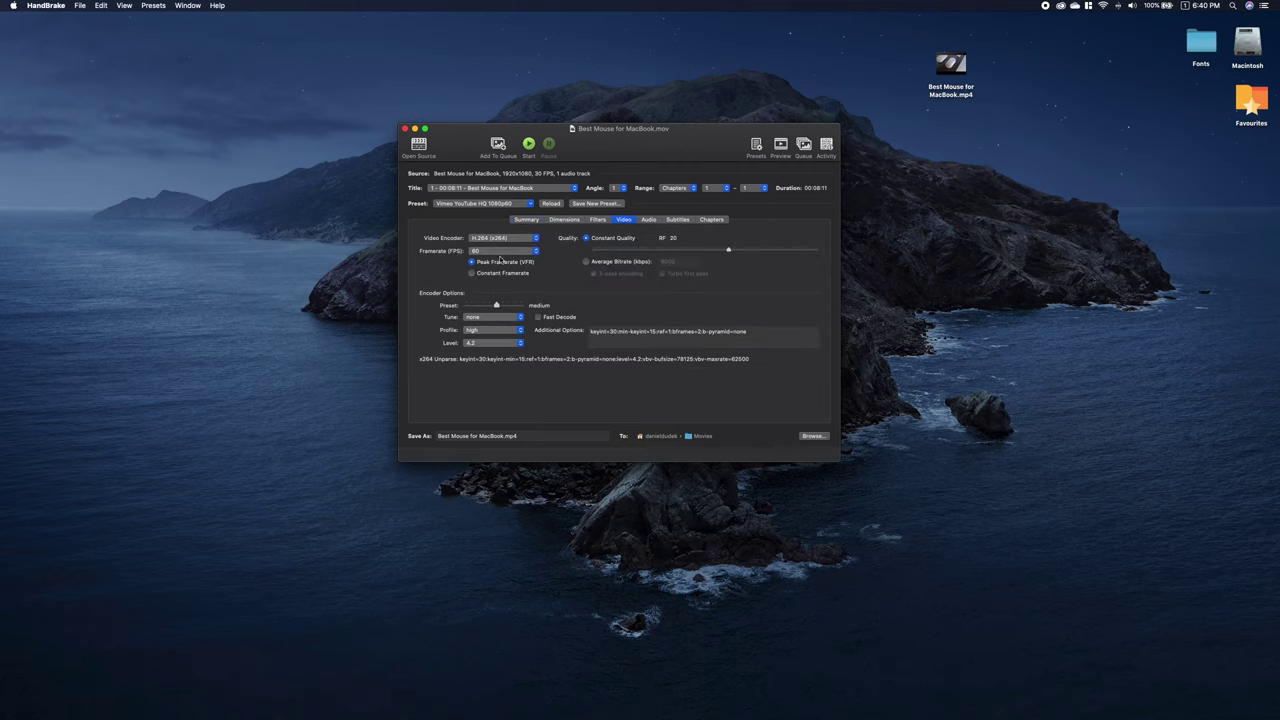
pyautogui.click(498, 252)
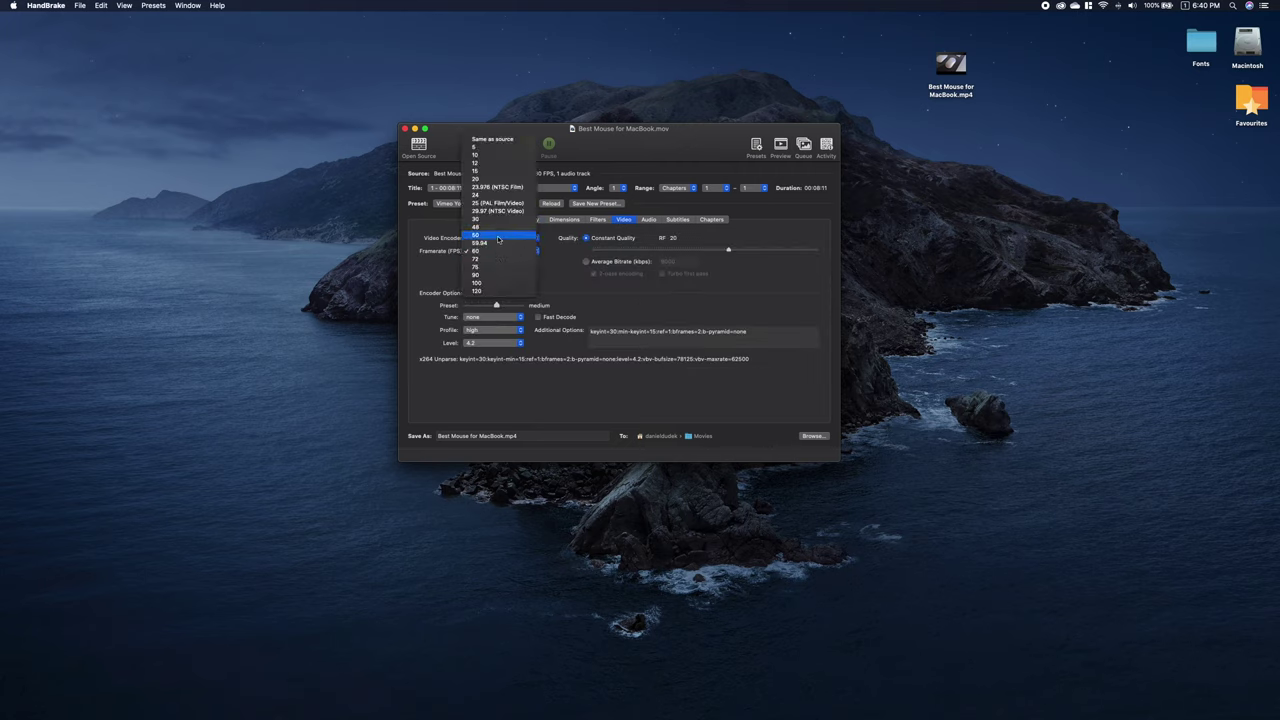
pyautogui.click(493, 219)
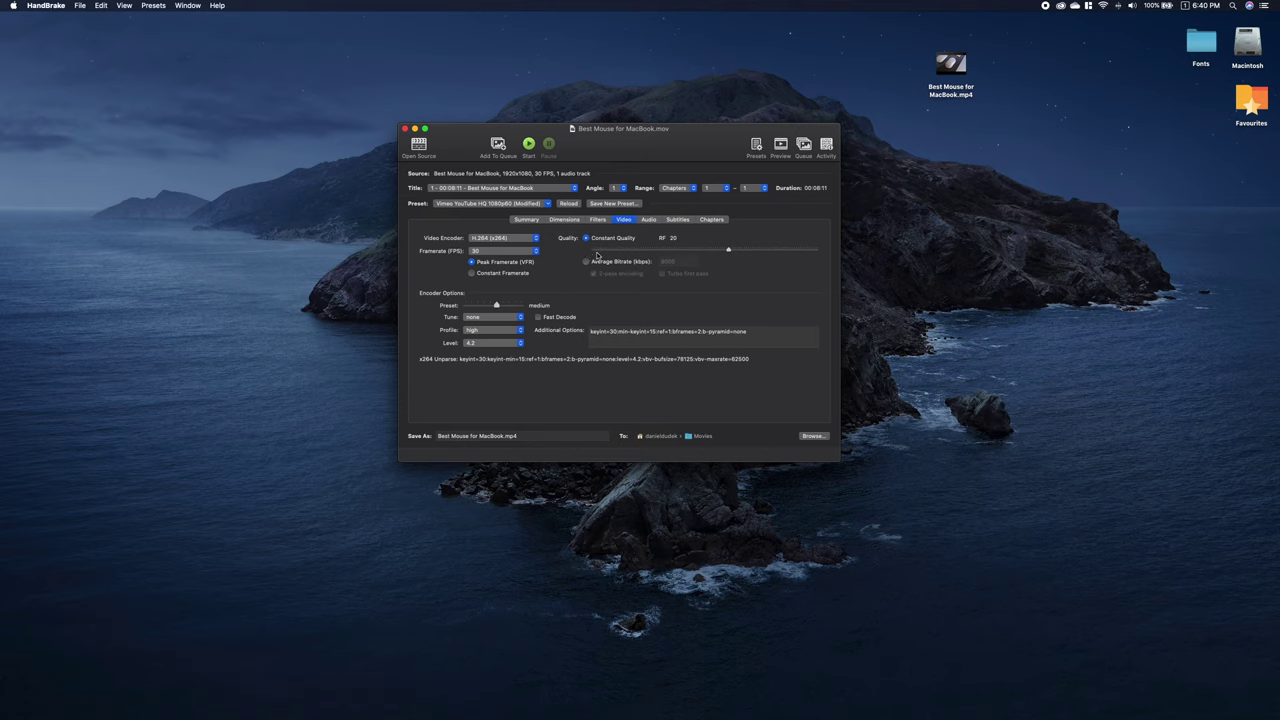
pyautogui.click(733, 251)
pyautogui.moveTo(731, 254); pyautogui.dragTo(729, 254)
# - Check the Summary settings and keep MP4 File as the output format
pyautogui.click(526, 219)
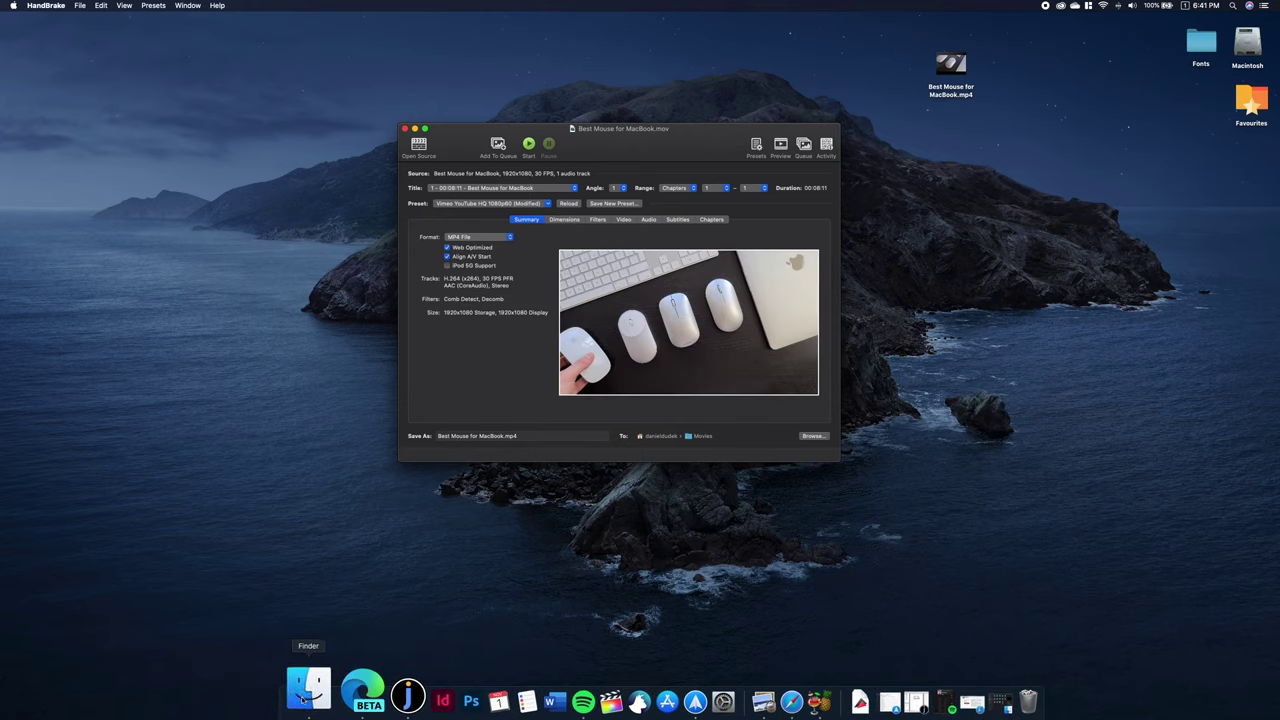
pyautogui.click(310, 700)
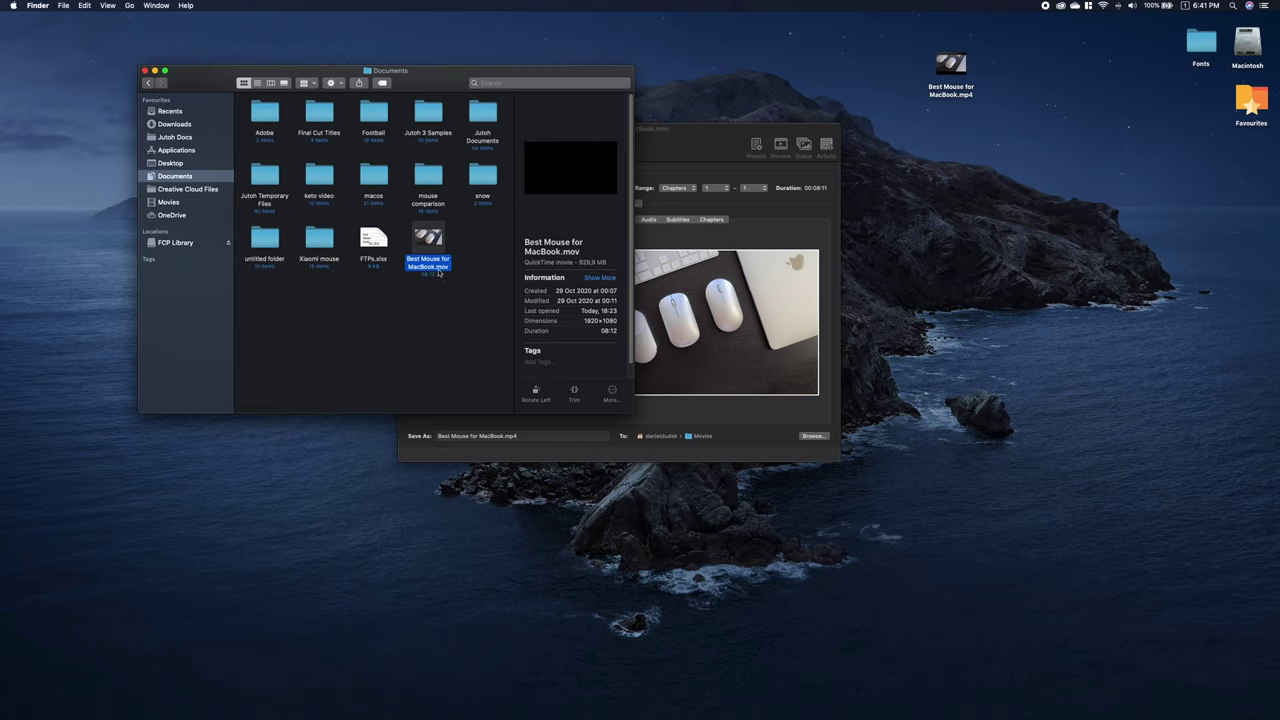
pyautogui.click(144, 70)
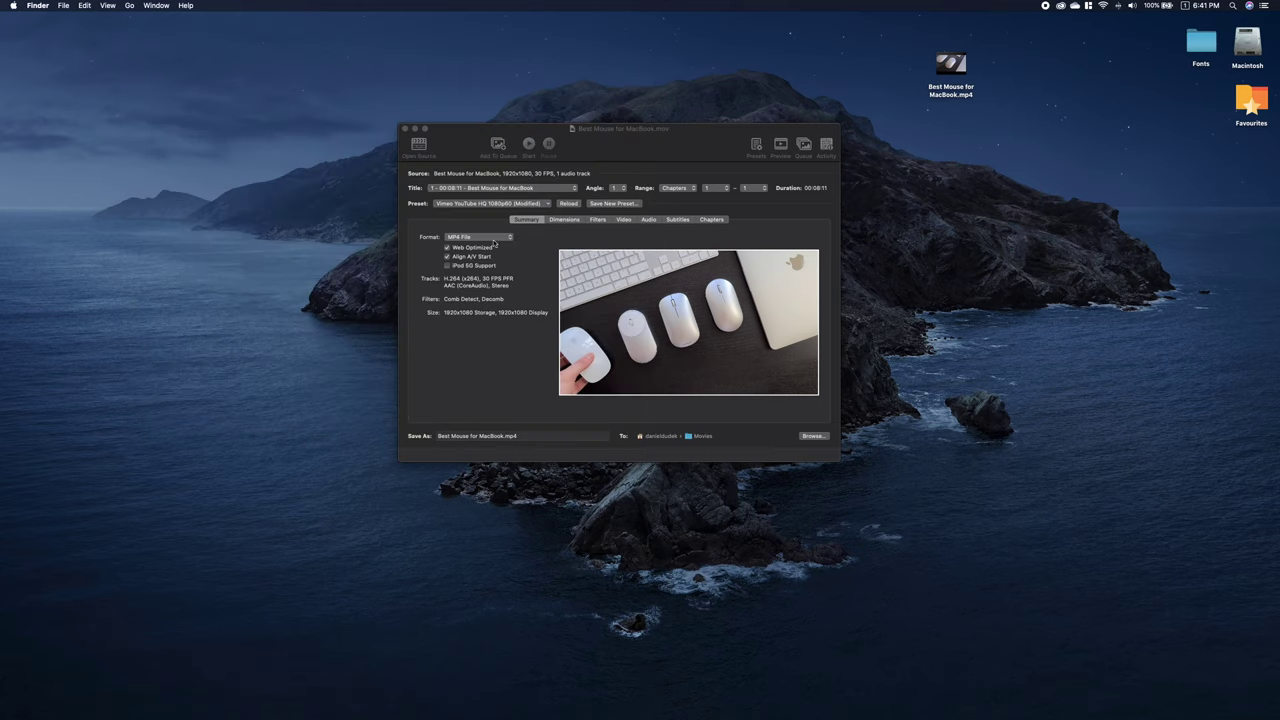
pyautogui.click(492, 242)
pyautogui.click(480, 242)
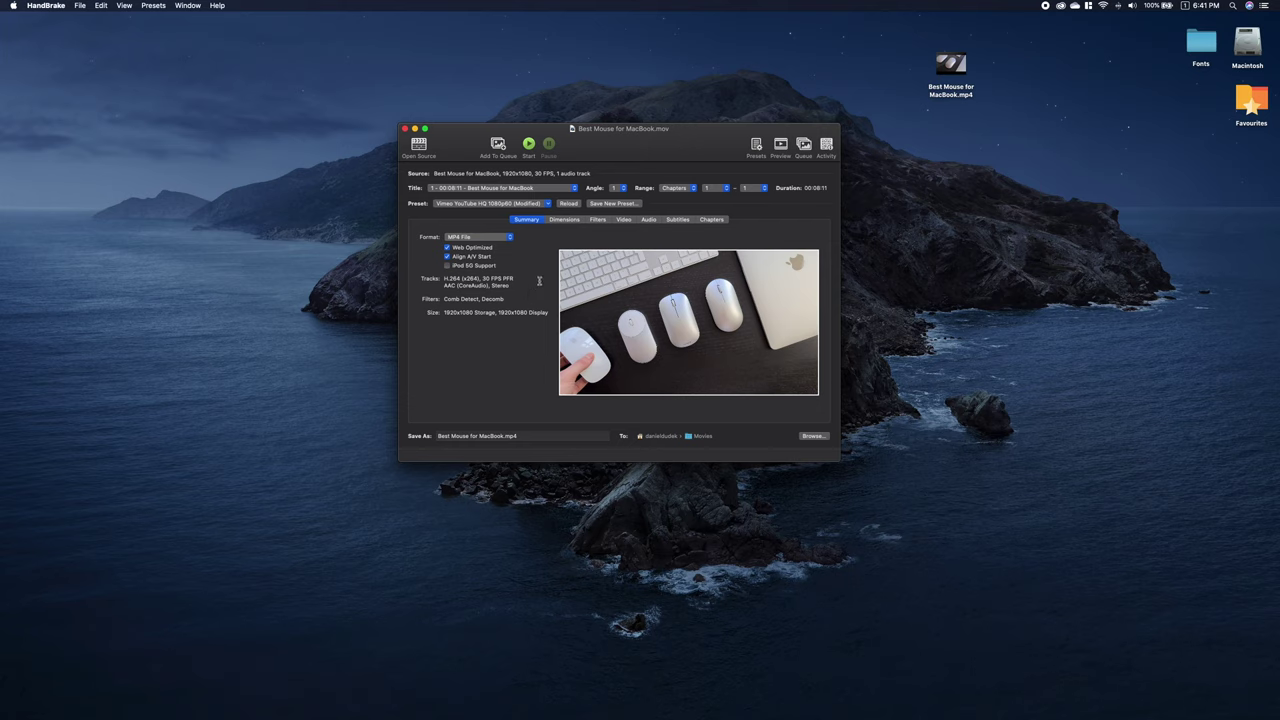
pyautogui.click(496, 148)
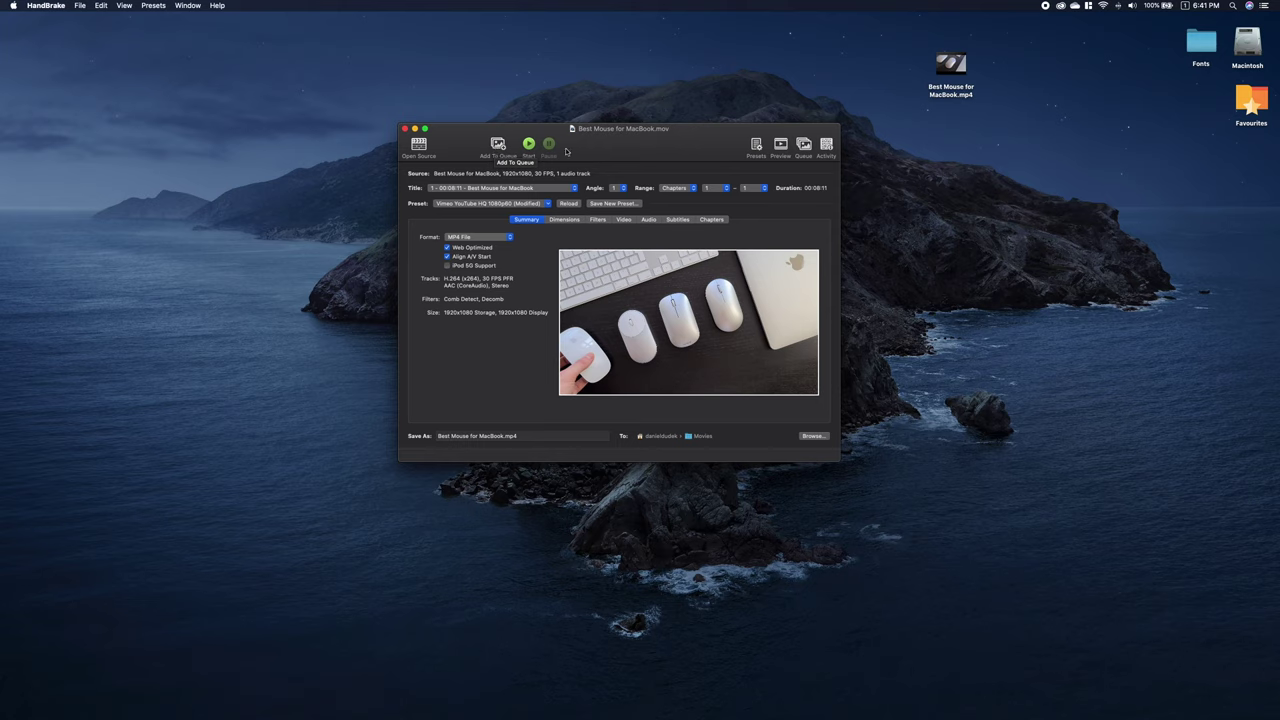
pyautogui.click(808, 147)
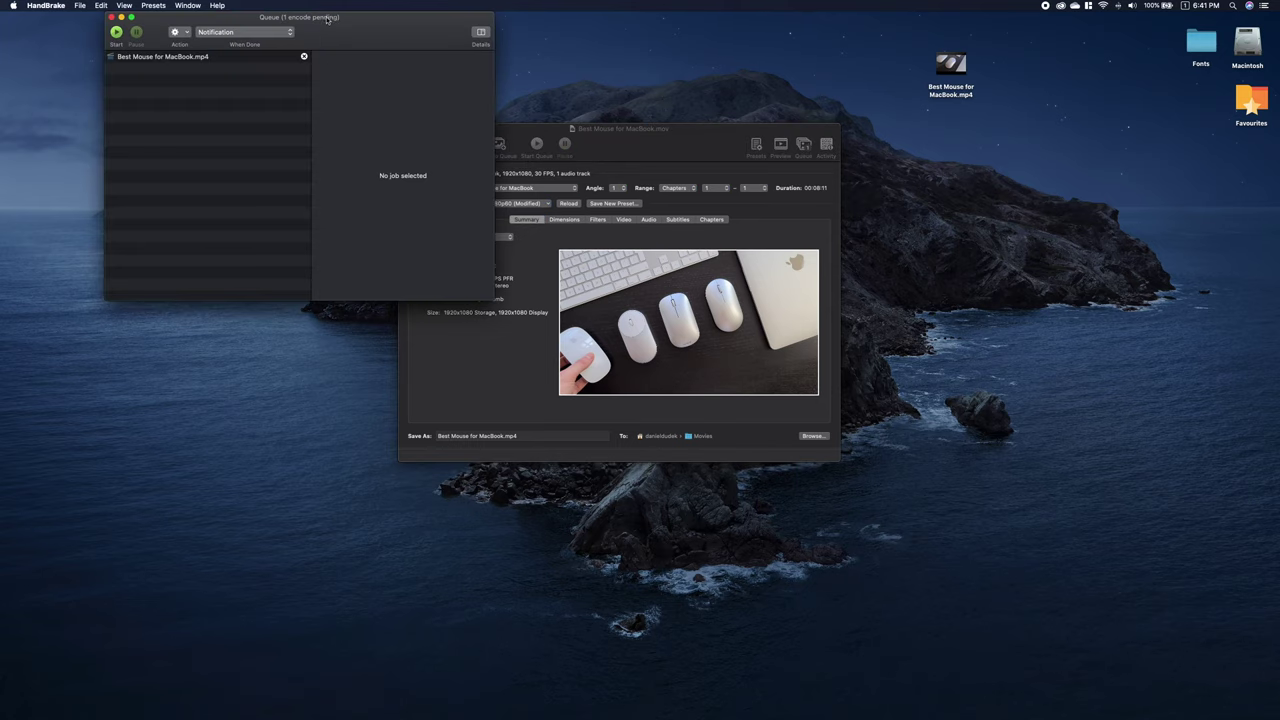
pyautogui.moveTo(327, 19); pyautogui.dragTo(407, 80)
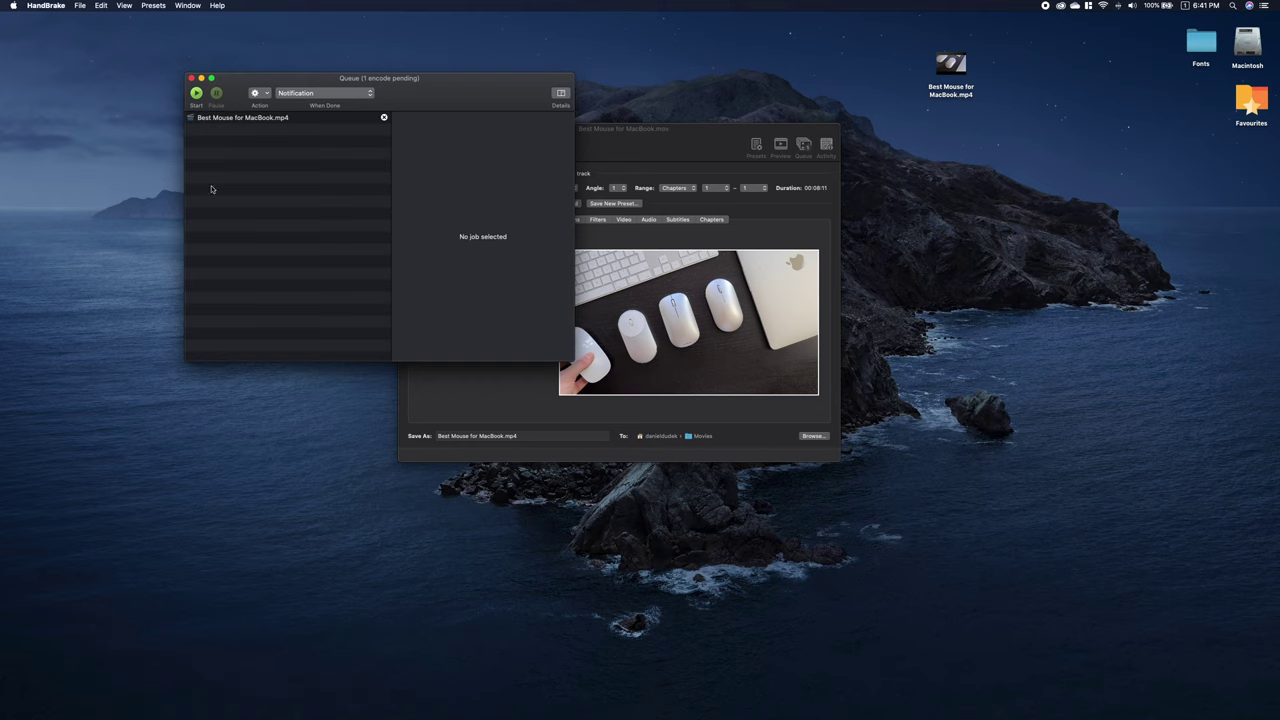
pyautogui.click(191, 78)
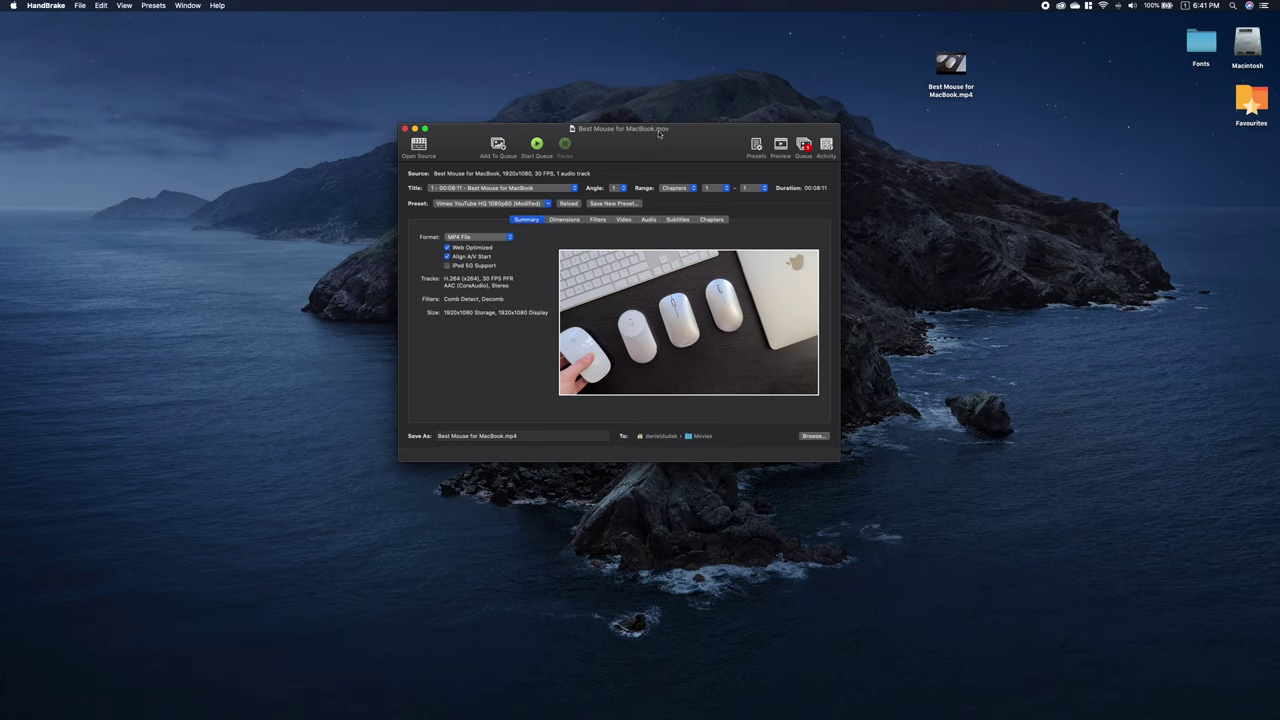
# - Show Get Info for the 377.3 MB Best Mouse for MacBook.mp4 on the desktop
pyautogui.moveTo(659, 140); pyautogui.dragTo(617, 121)
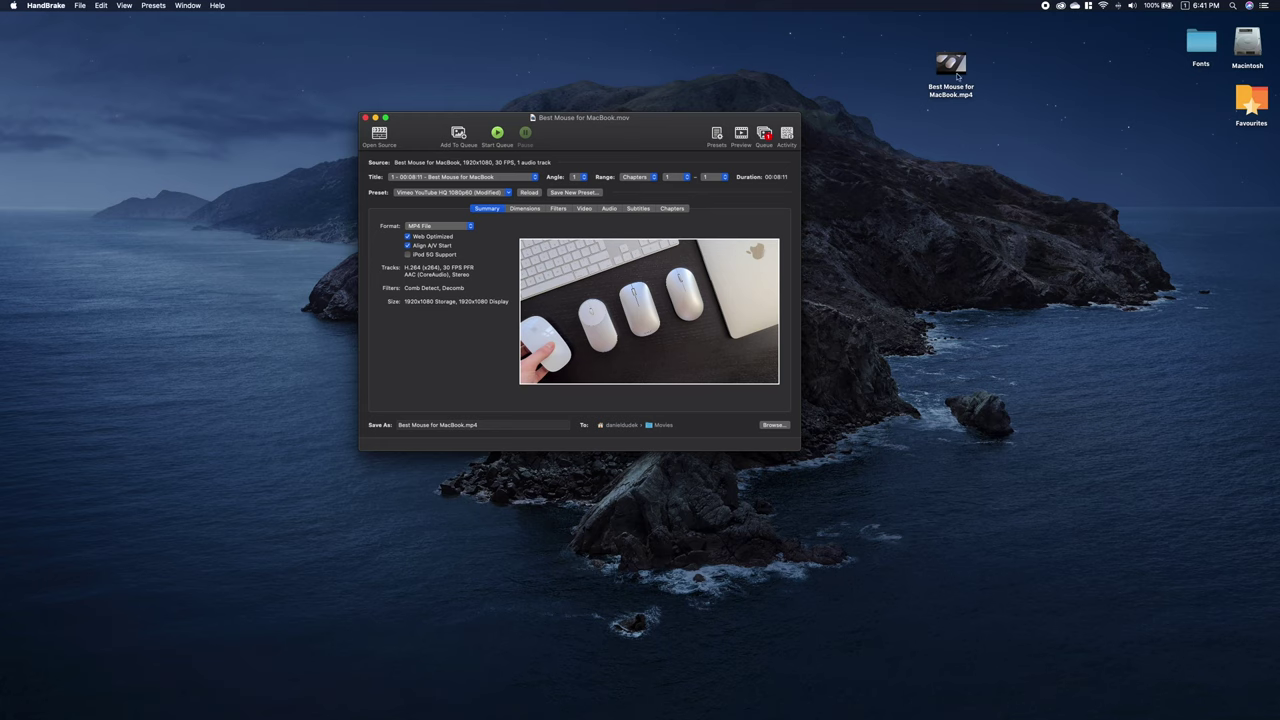
pyautogui.moveTo(951, 68); pyautogui.dragTo(910, 118)
pyautogui.rightClick(912, 117)
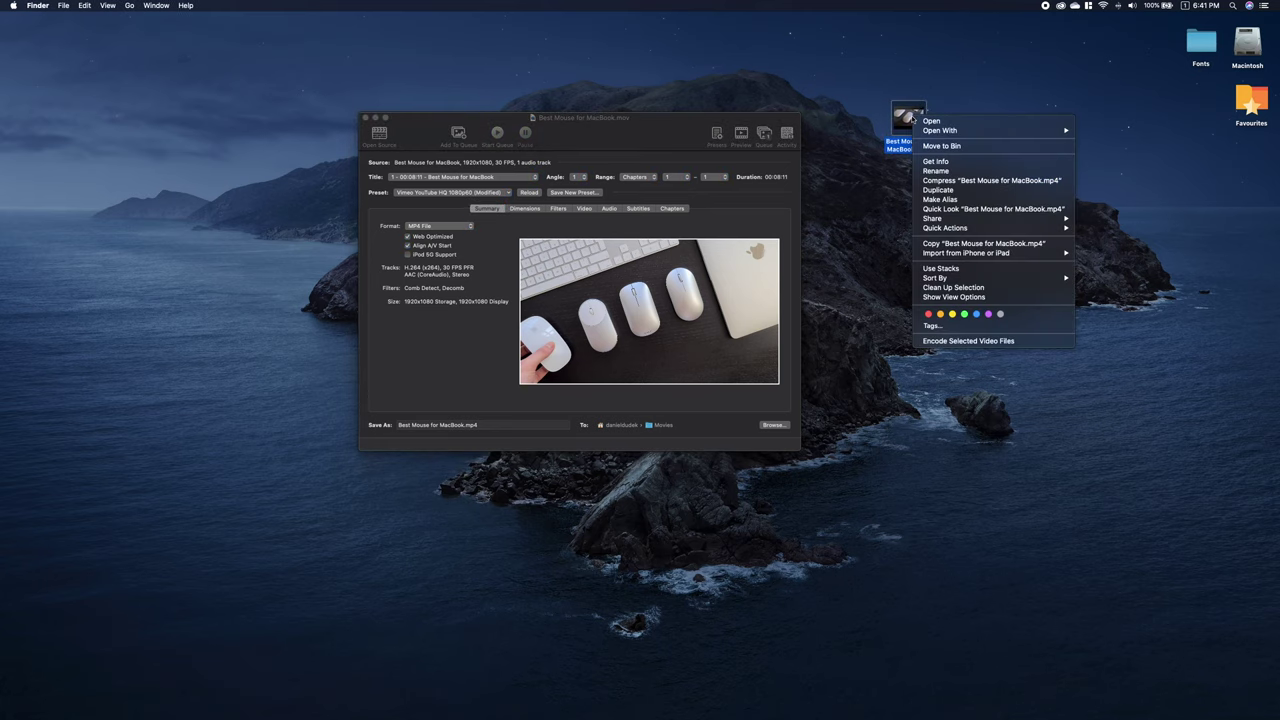
pyautogui.click(936, 161)
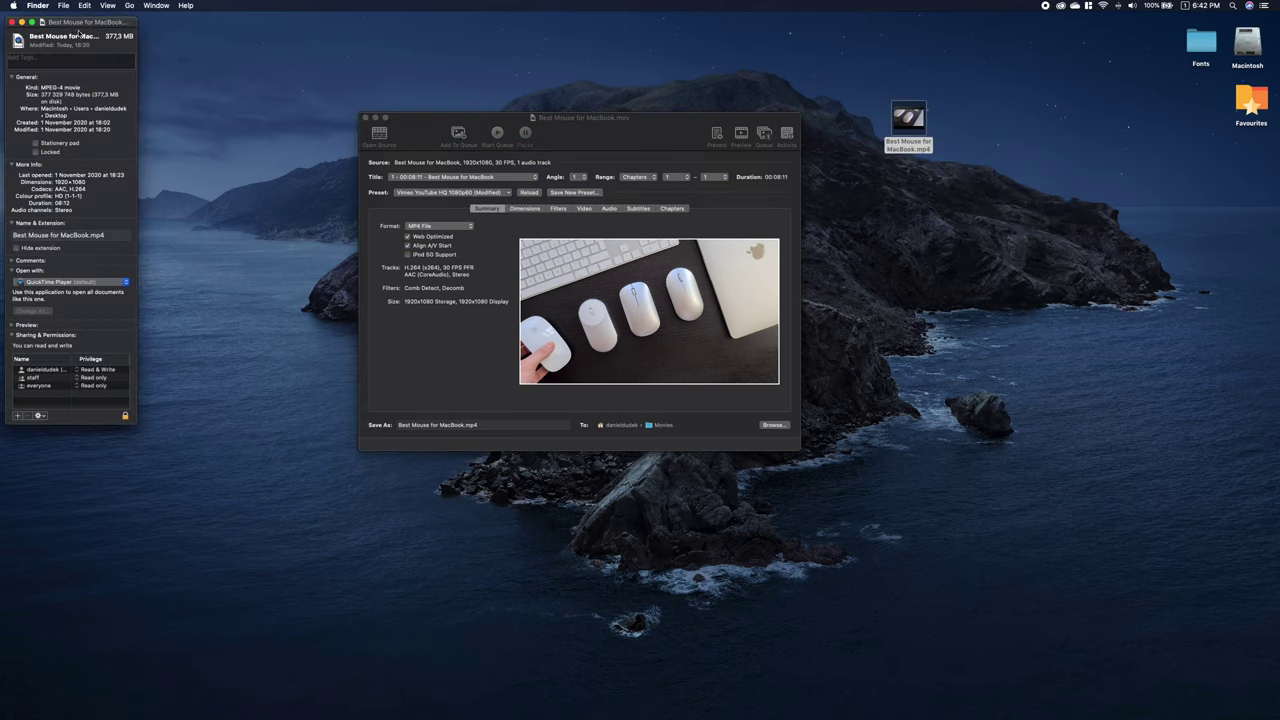
pyautogui.moveTo(68, 24); pyautogui.dragTo(917, 158)
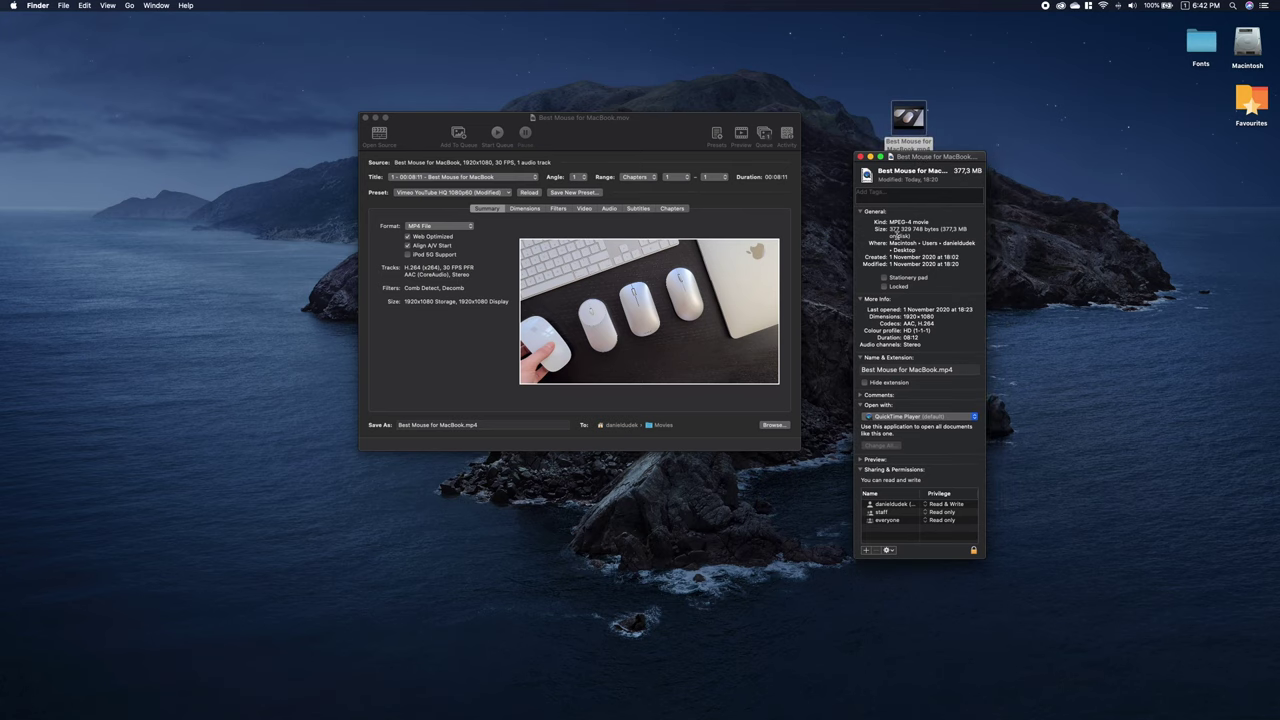
pyautogui.moveTo(897, 235); pyautogui.dragTo(917, 251)
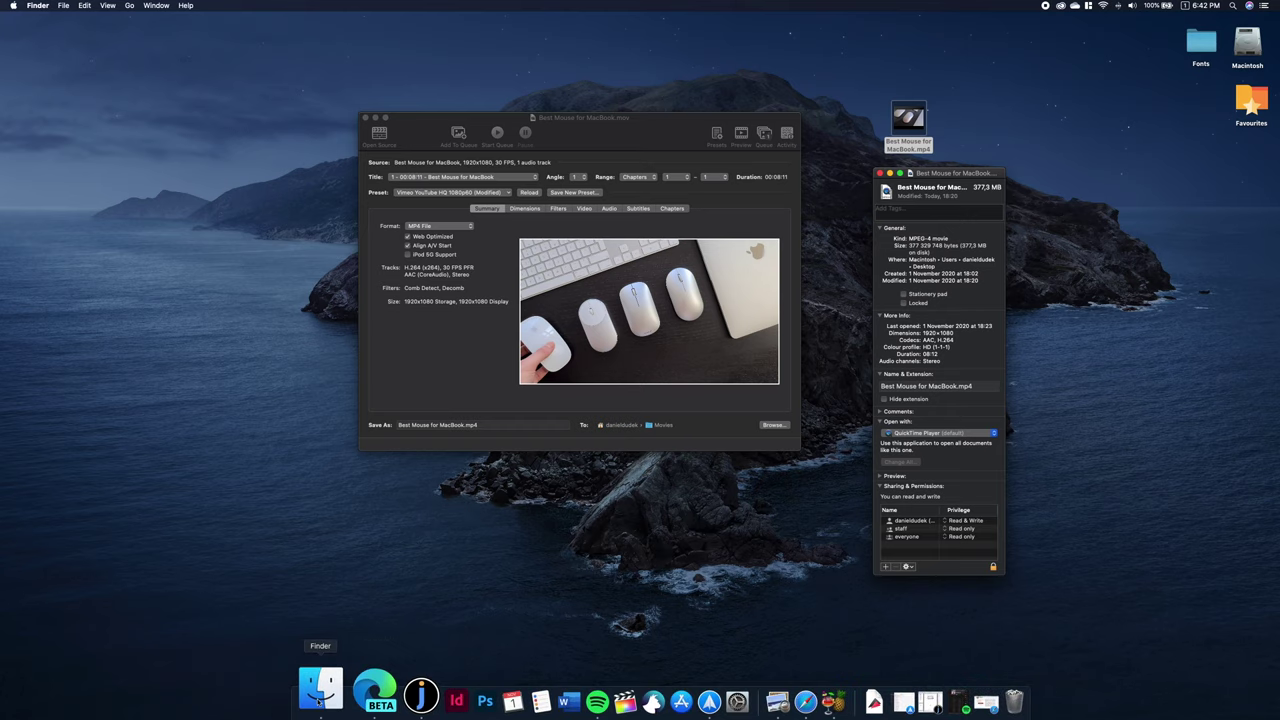
# - Open a Finder window on the Documents folder holding the original .mov
pyautogui.click(318, 700)
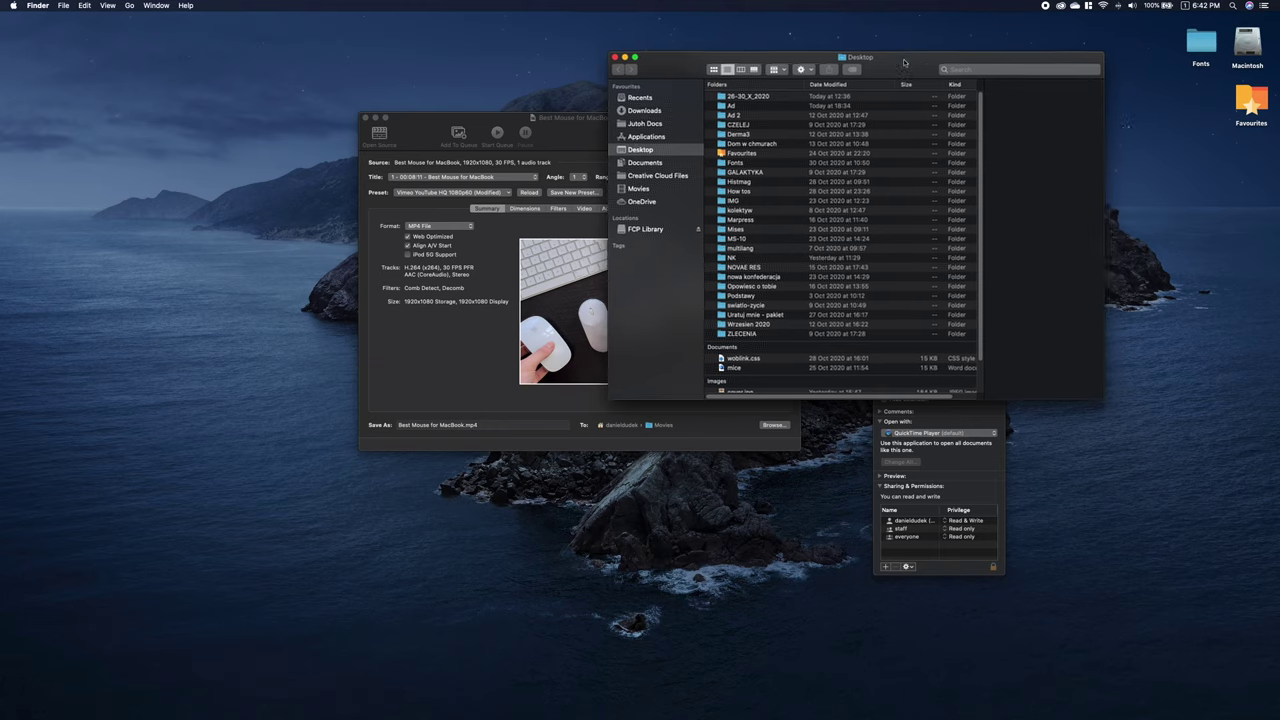
pyautogui.moveTo(900, 58); pyautogui.dragTo(451, 68)
pyautogui.click(196, 172)
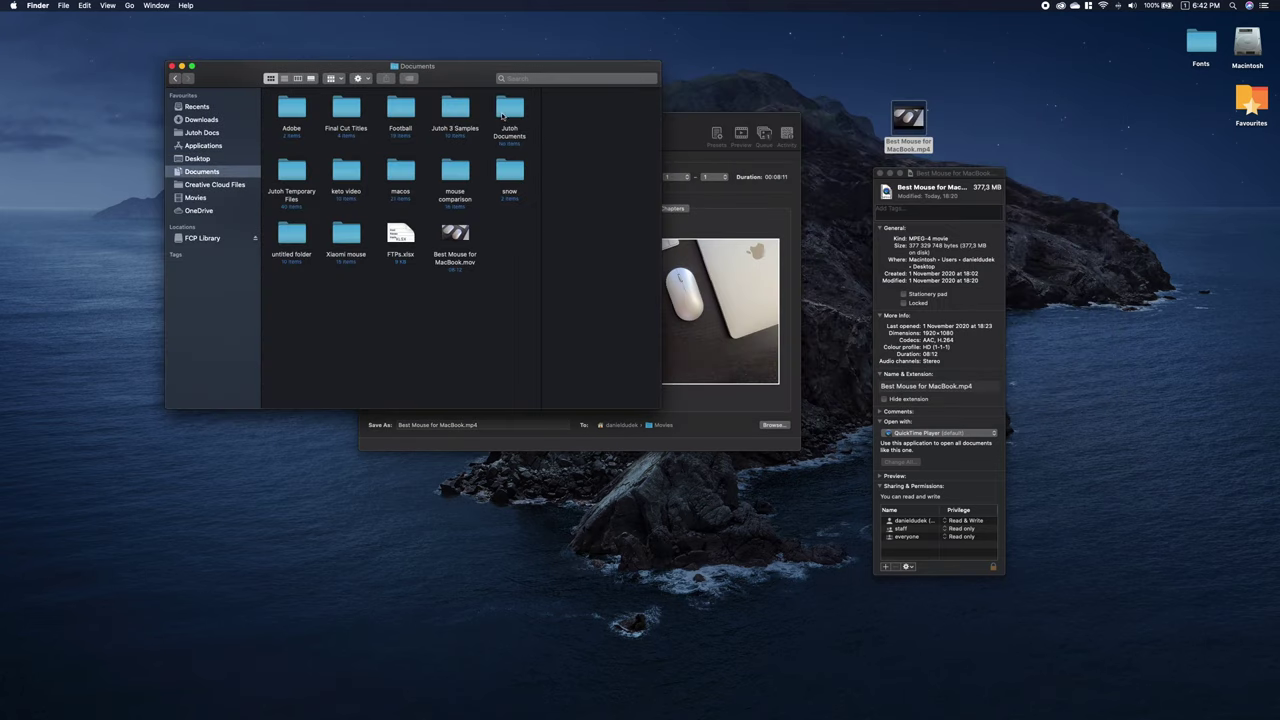
pyautogui.doubleClick(462, 250)
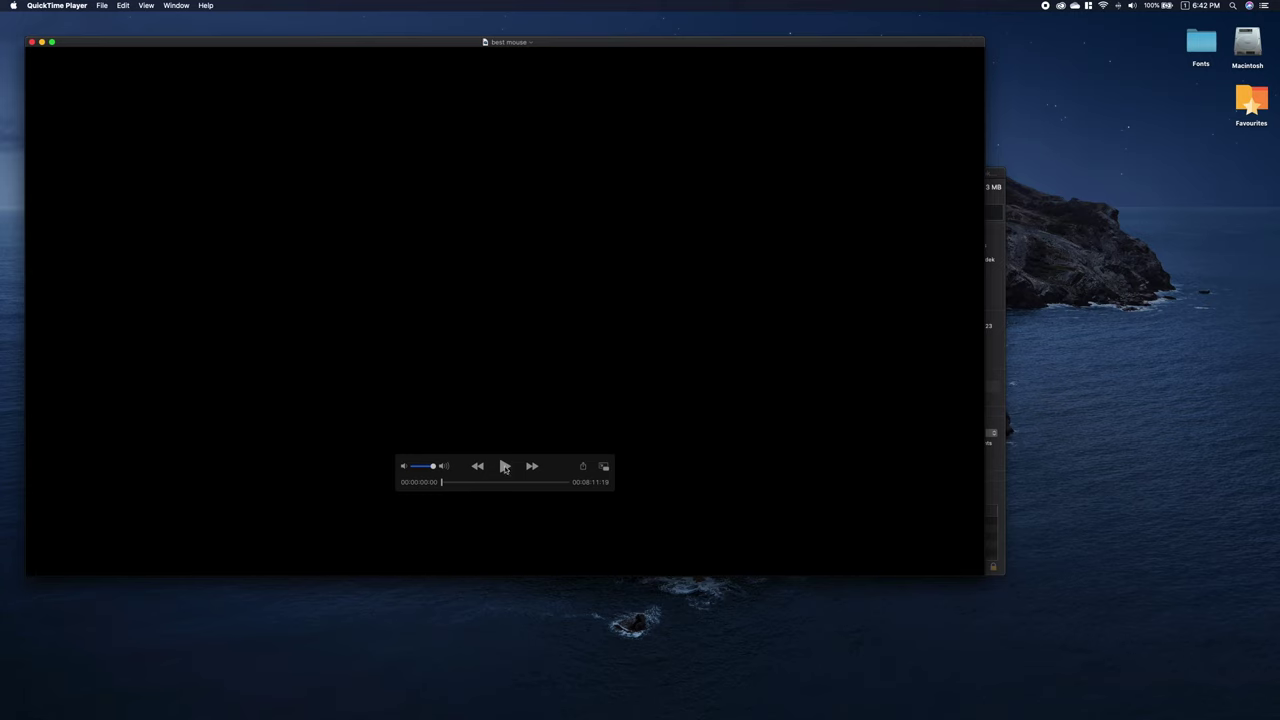
pyautogui.click(470, 482)
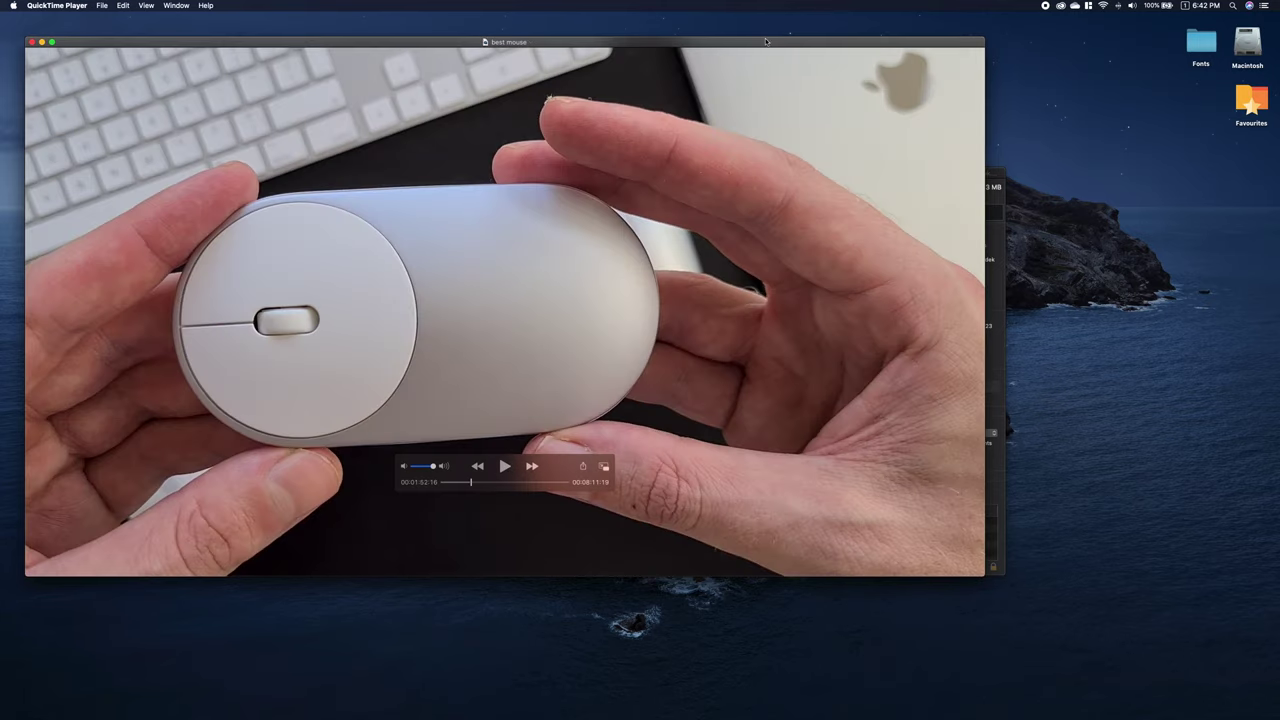
pyautogui.moveTo(767, 42); pyautogui.dragTo(912, 110)
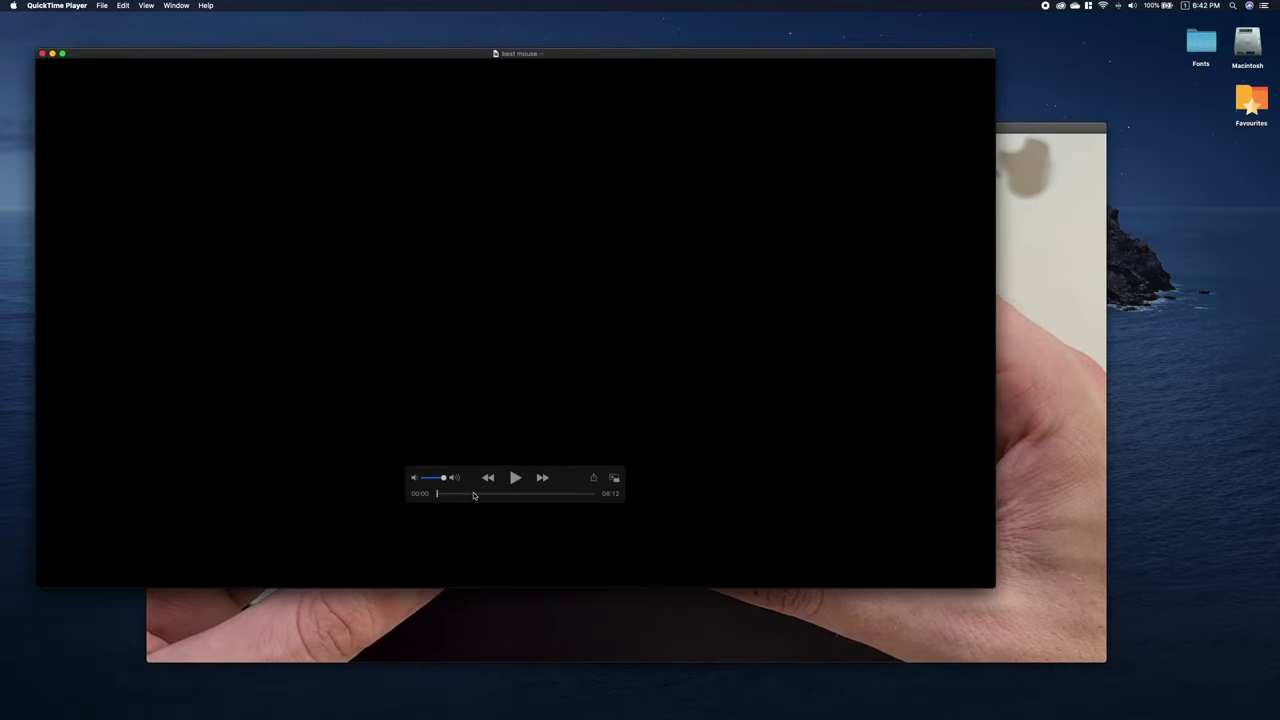
pyautogui.click(478, 494)
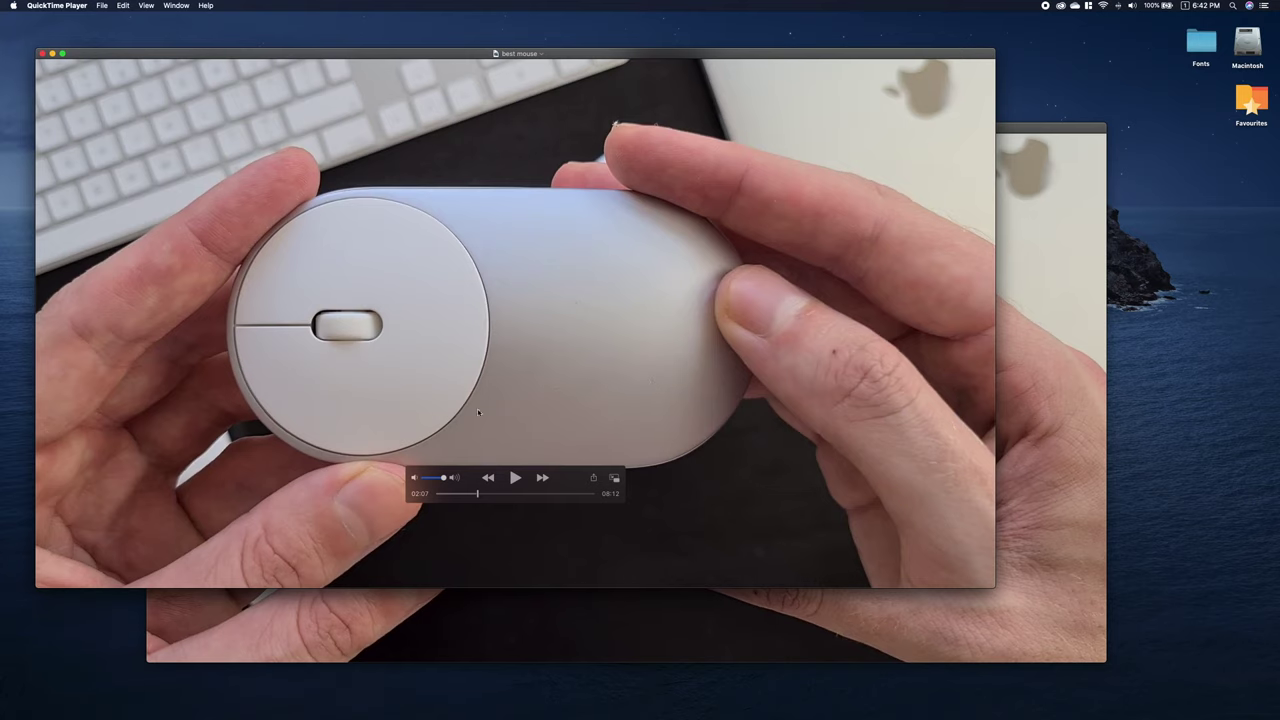
pyautogui.moveTo(476, 499); pyautogui.dragTo(476, 498)
pyautogui.moveTo(678, 56); pyautogui.dragTo(894, 160)
pyautogui.click(790, 133)
pyautogui.click(634, 139)
pyautogui.moveTo(634, 139); pyautogui.dragTo(749, 129)
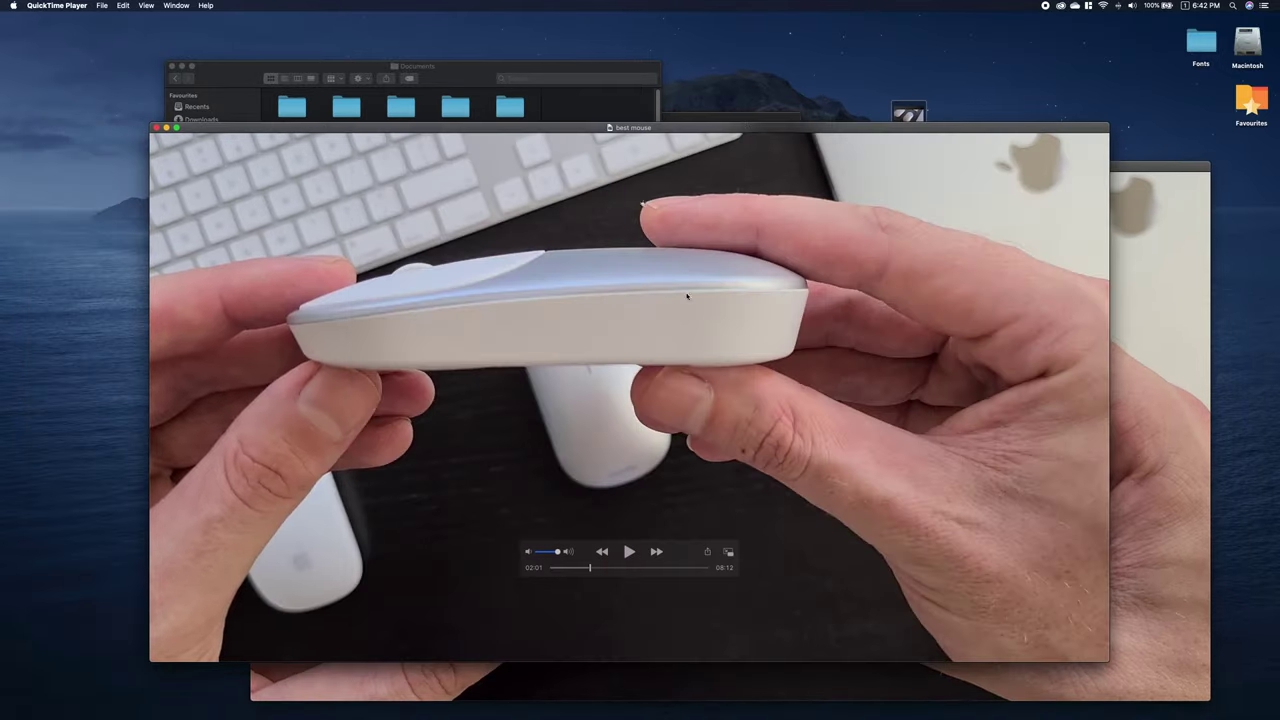
pyautogui.click(603, 568)
pyautogui.moveTo(602, 570); pyautogui.dragTo(664, 566)
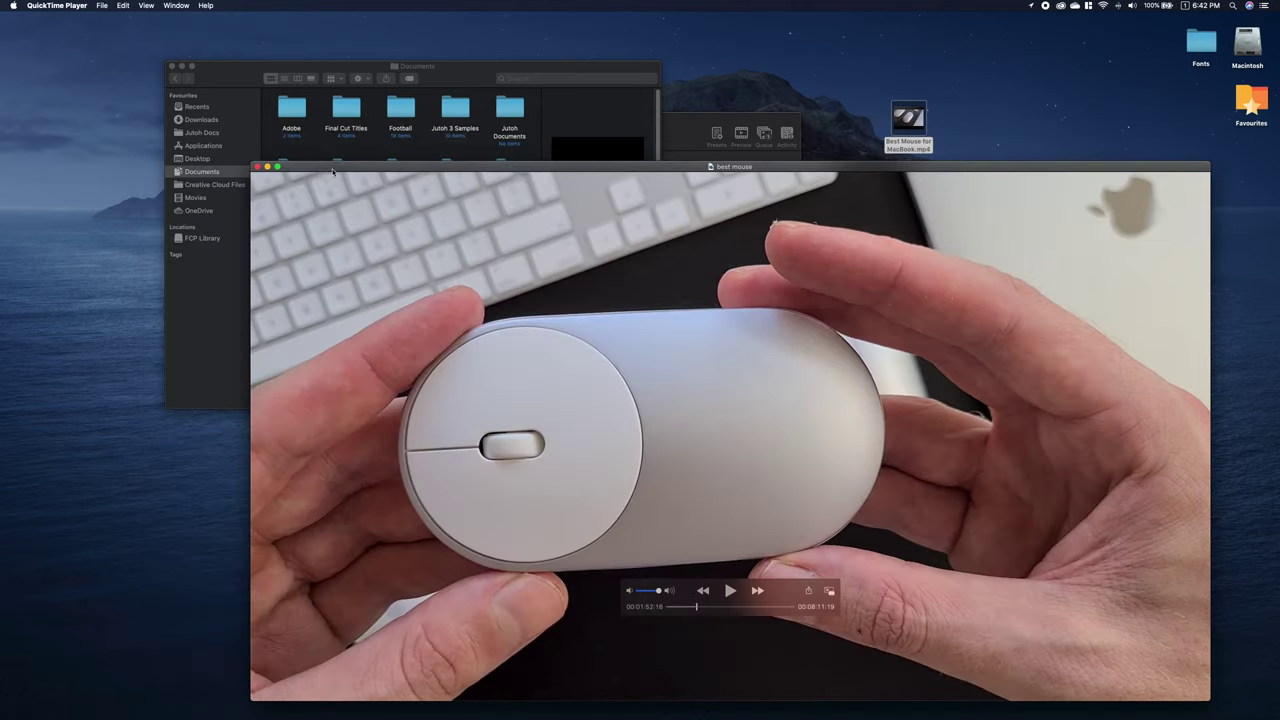
pyautogui.moveTo(331, 167); pyautogui.dragTo(296, 152)
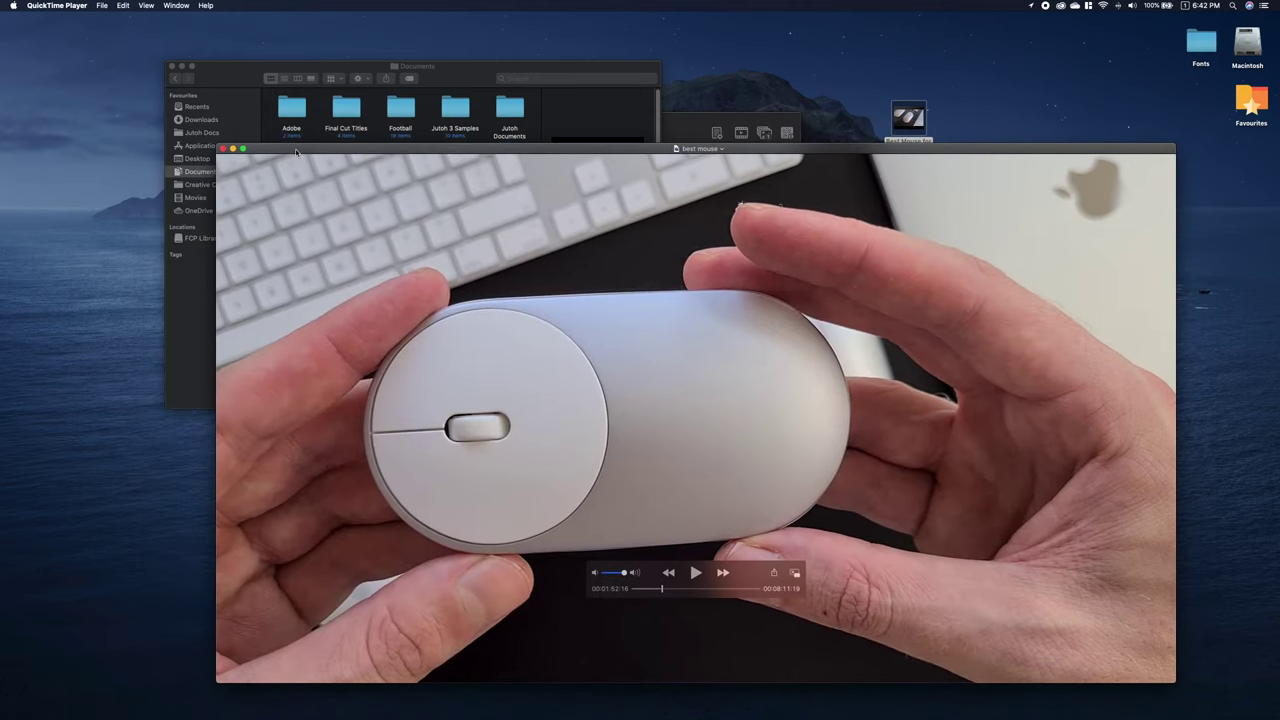
pyautogui.click(222, 148)
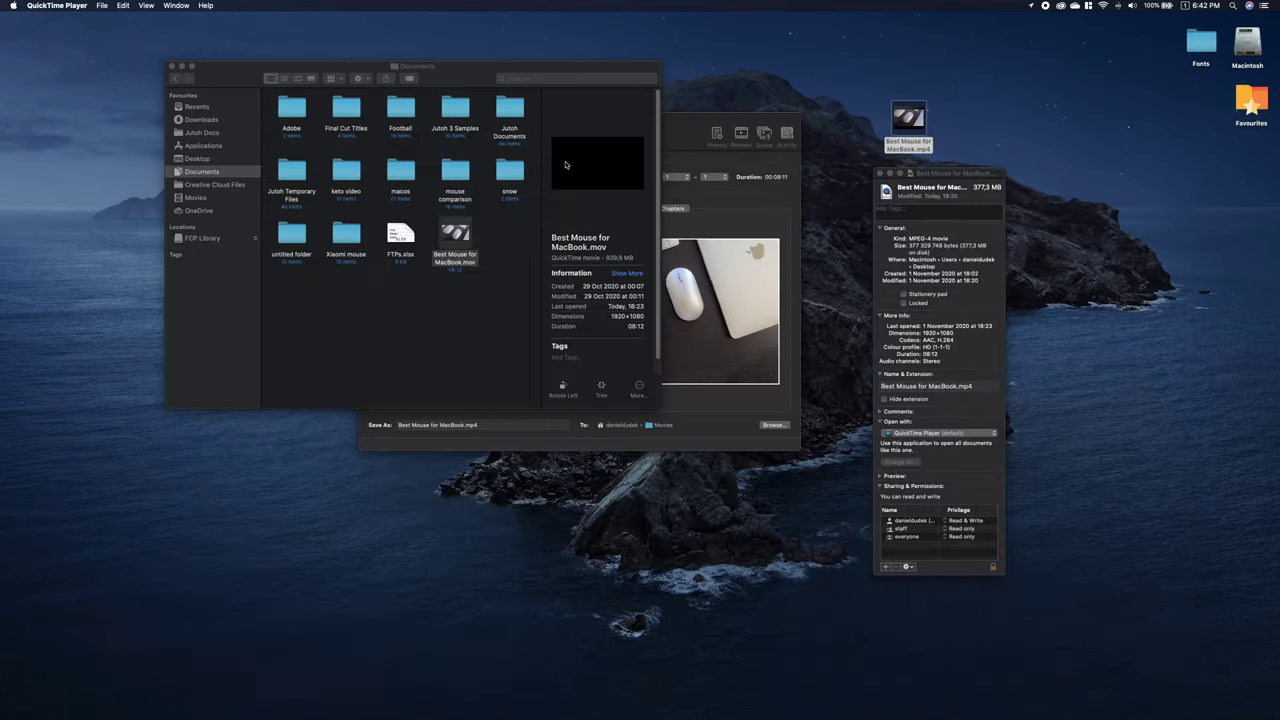
# - Start encoding Best Mouse for MacBook.mp4 and leave it running in the background
pyautogui.click(761, 218)
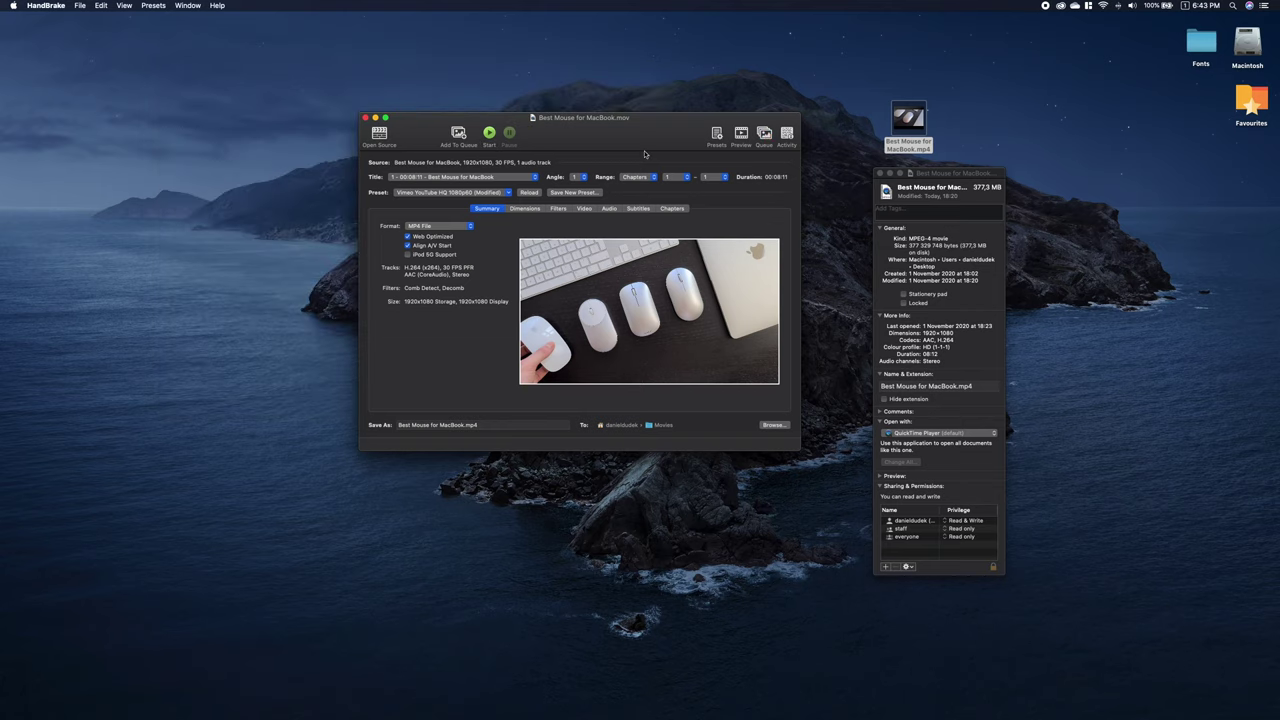
pyautogui.click(490, 134)
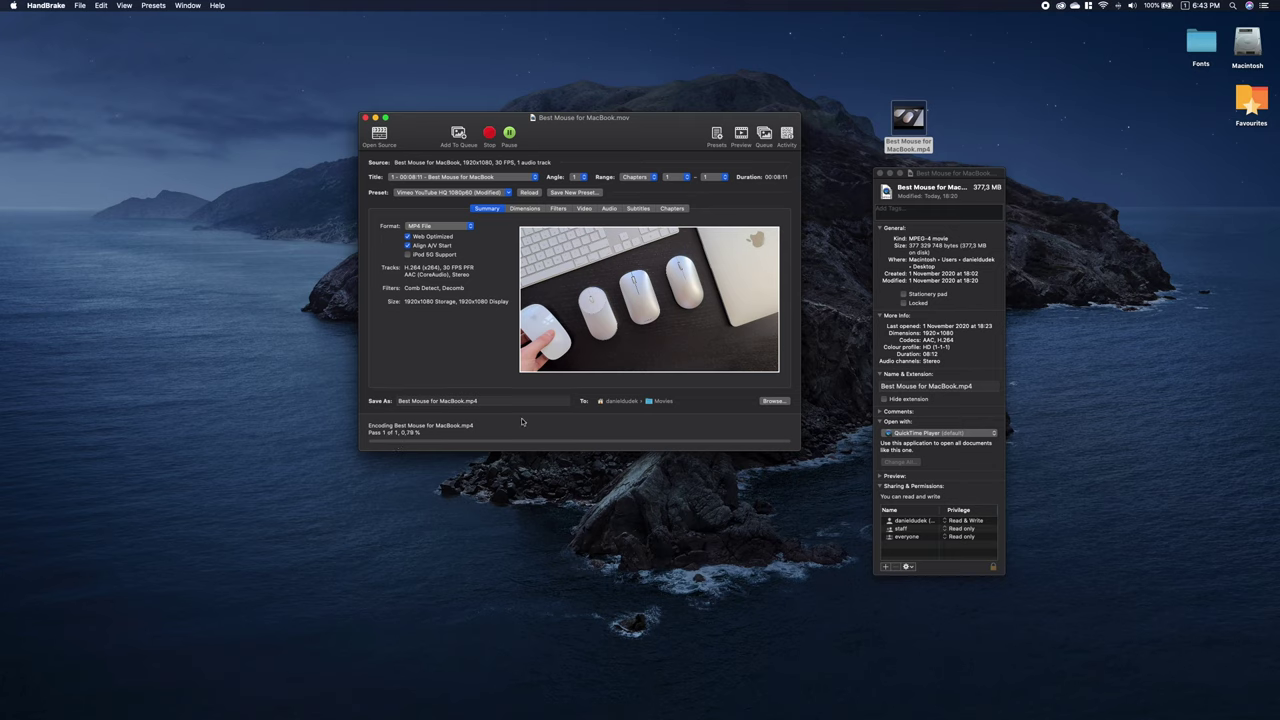
pyautogui.click(1074, 143)
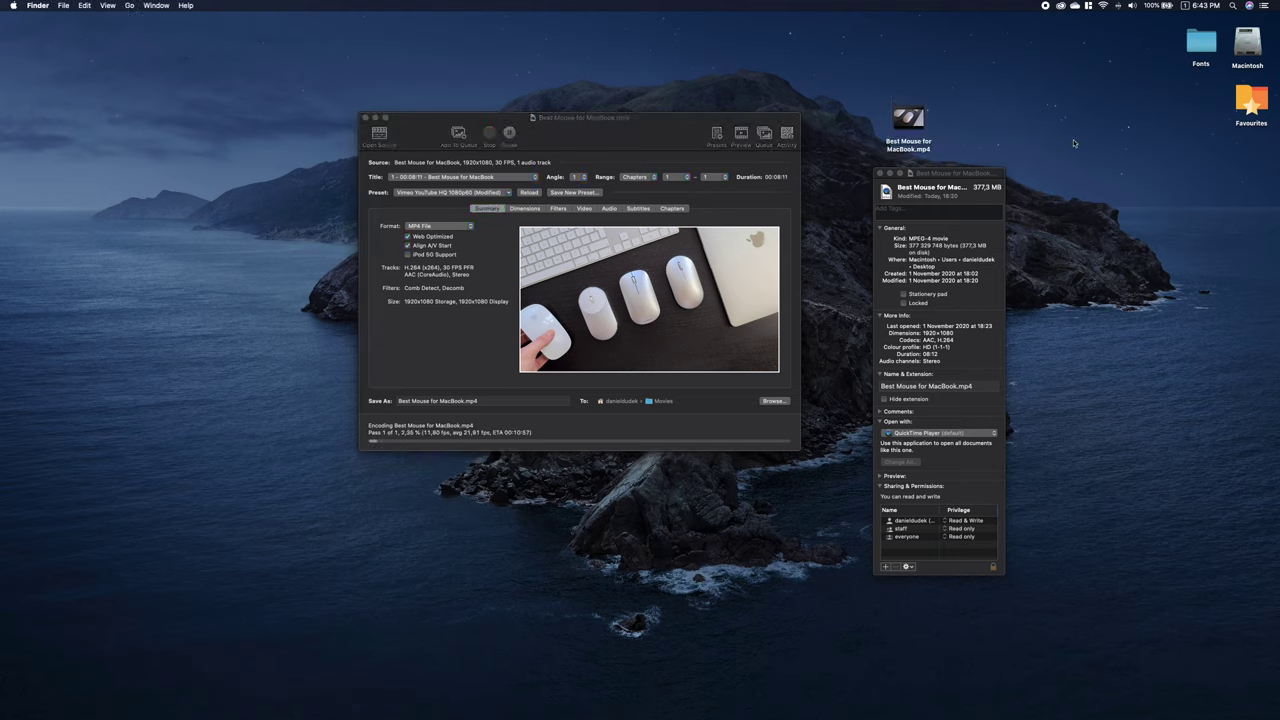